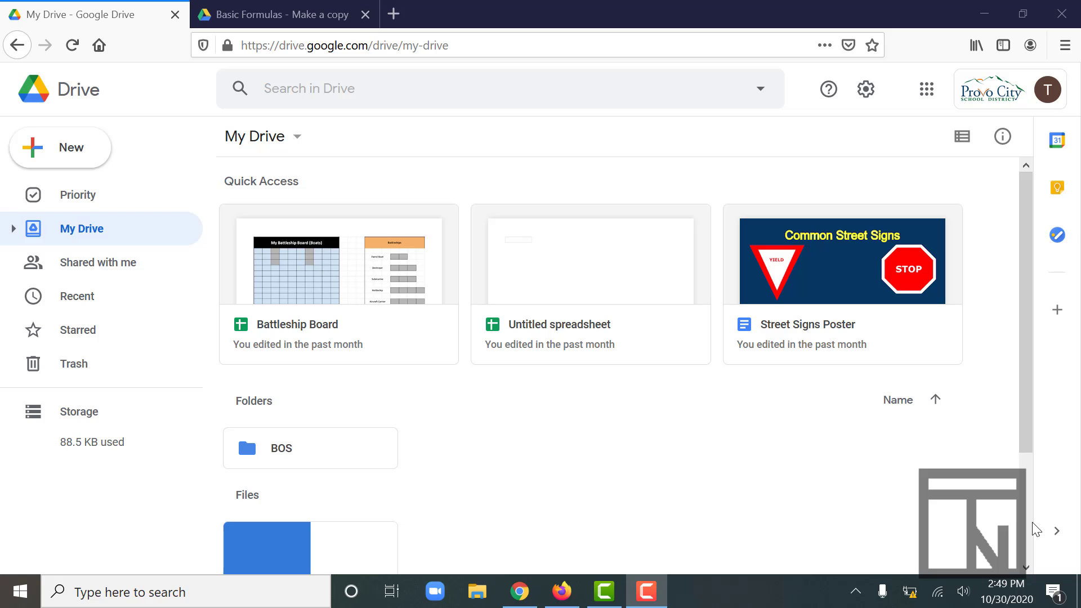
- Make a copy of the shared Basic Formulas spreadsheet
click(332, 44)
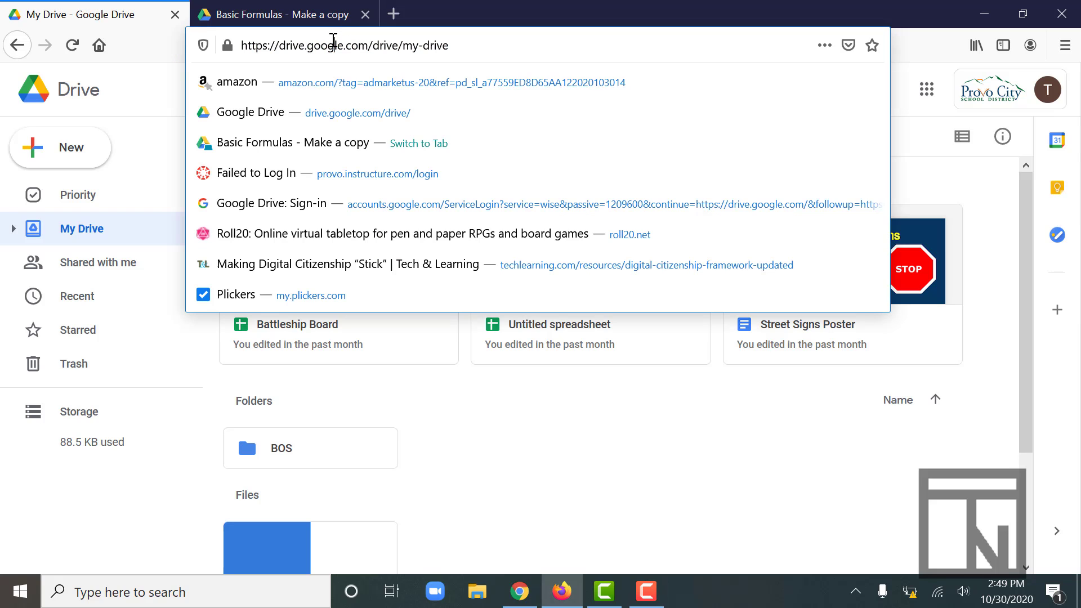
click(300, 19)
click(296, 363)
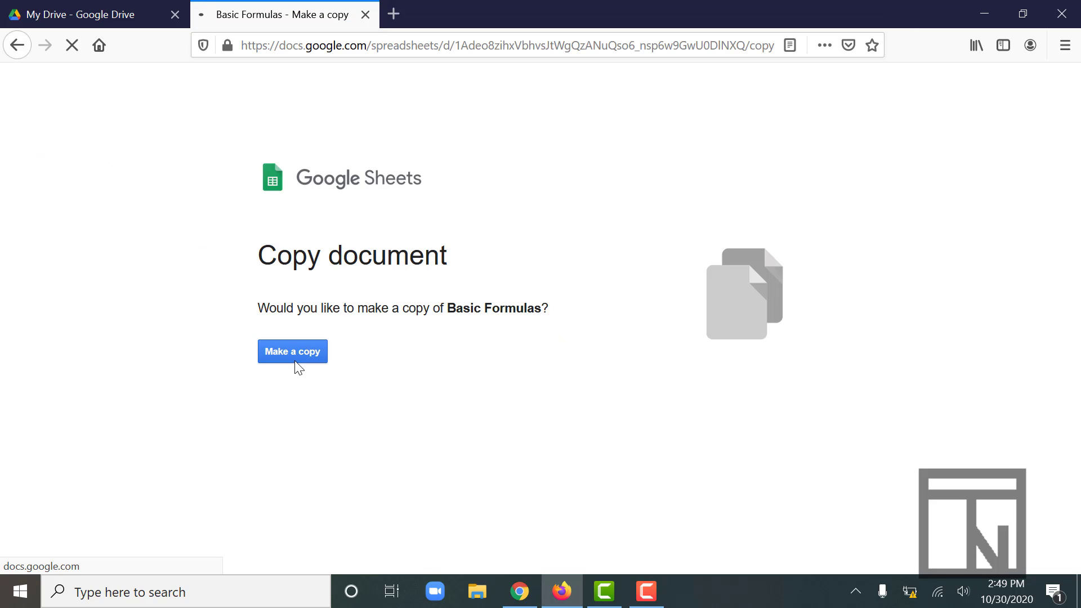
- Refresh My Drive and move the Copy of Basic Formulas file into the BOS folder
click(79, 15)
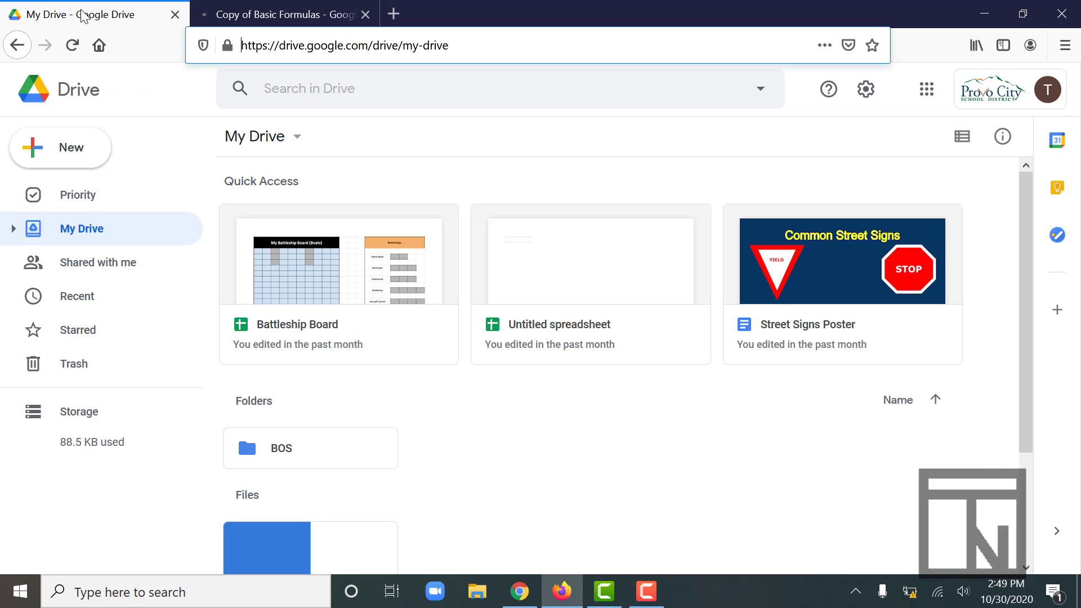
key(F5)
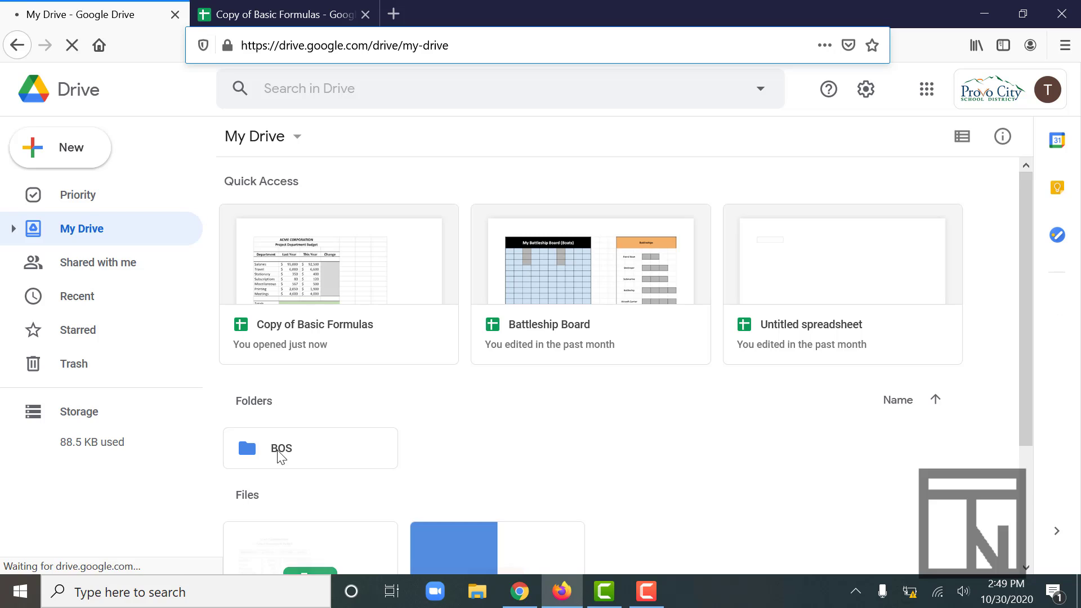
drag(300, 551, 289, 454)
- Return to the copied spreadsheet and rename it Basic Formulas
click(237, 14)
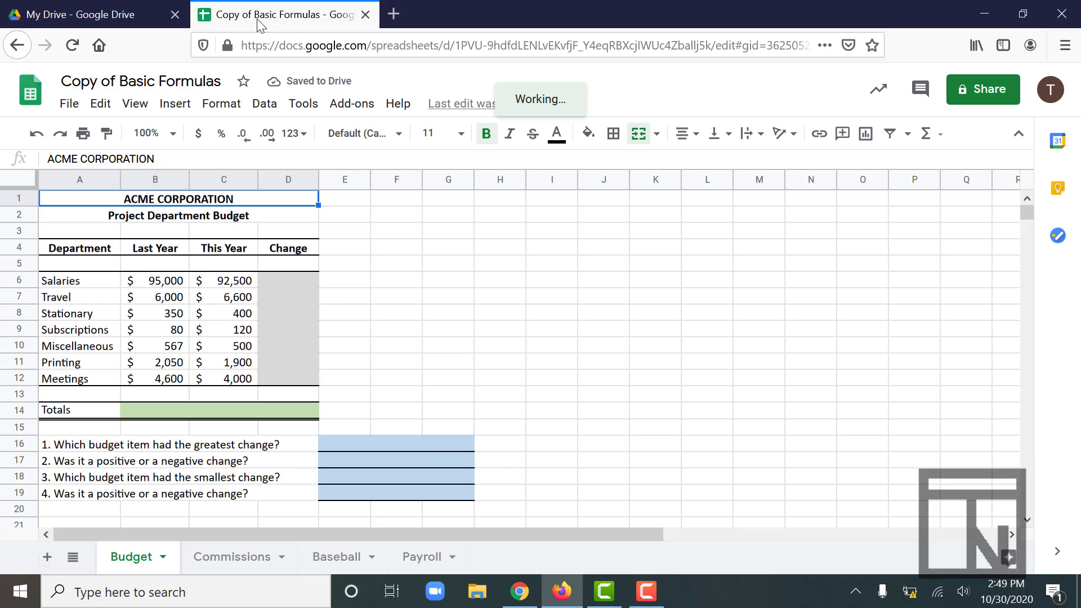
click(122, 80)
key(BackSpace)
key(BackSpace)
key(BackSpace)
key(BackSpace)
key(BackSpace)
key(BackSpace)
key(BackSpace)
key(BackSpace)
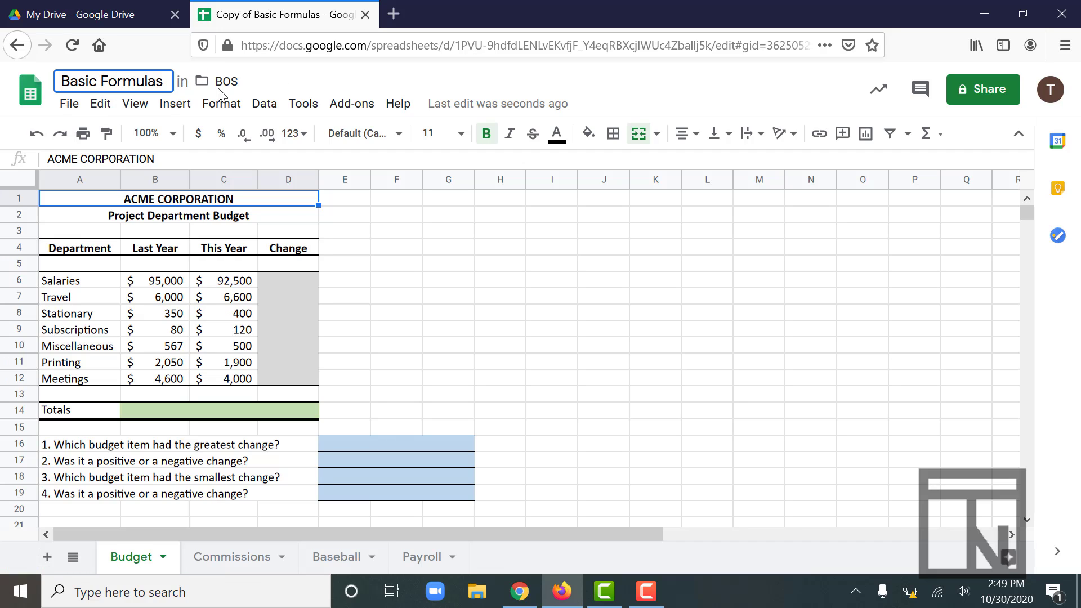
click(280, 92)
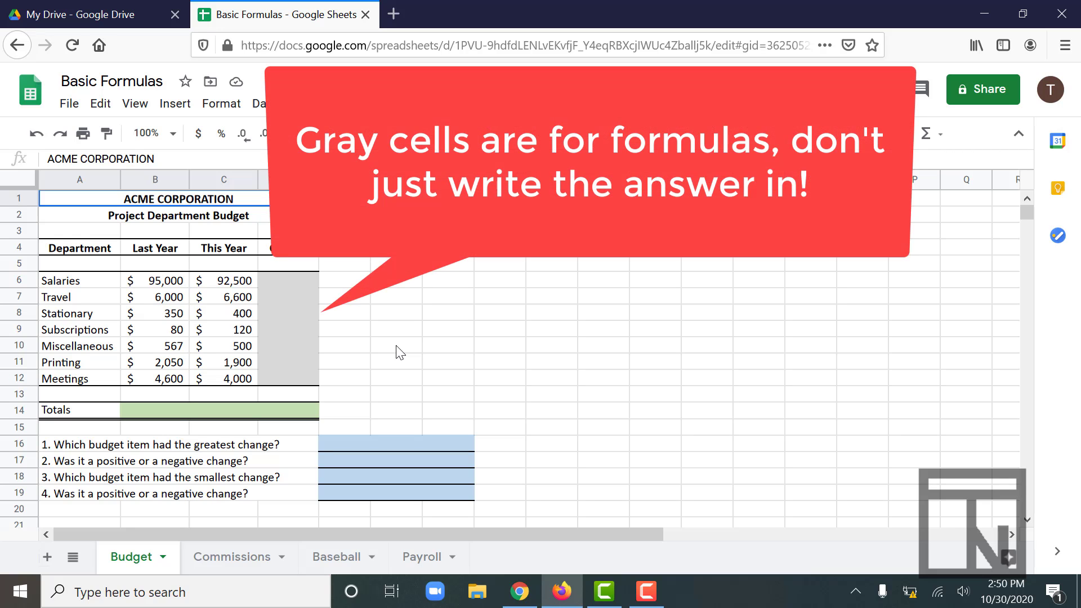
click(283, 280)
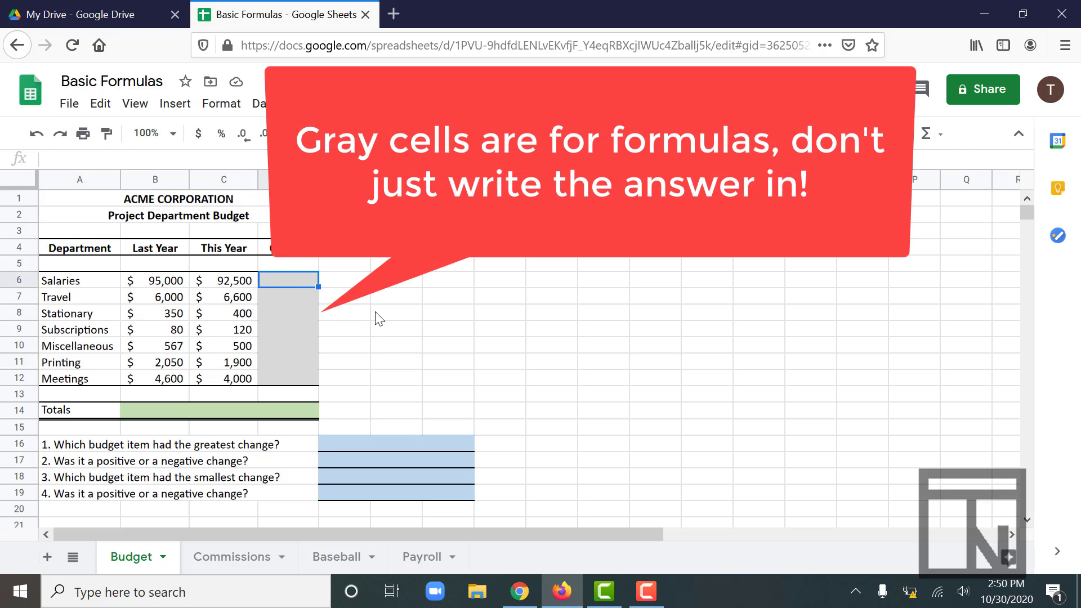
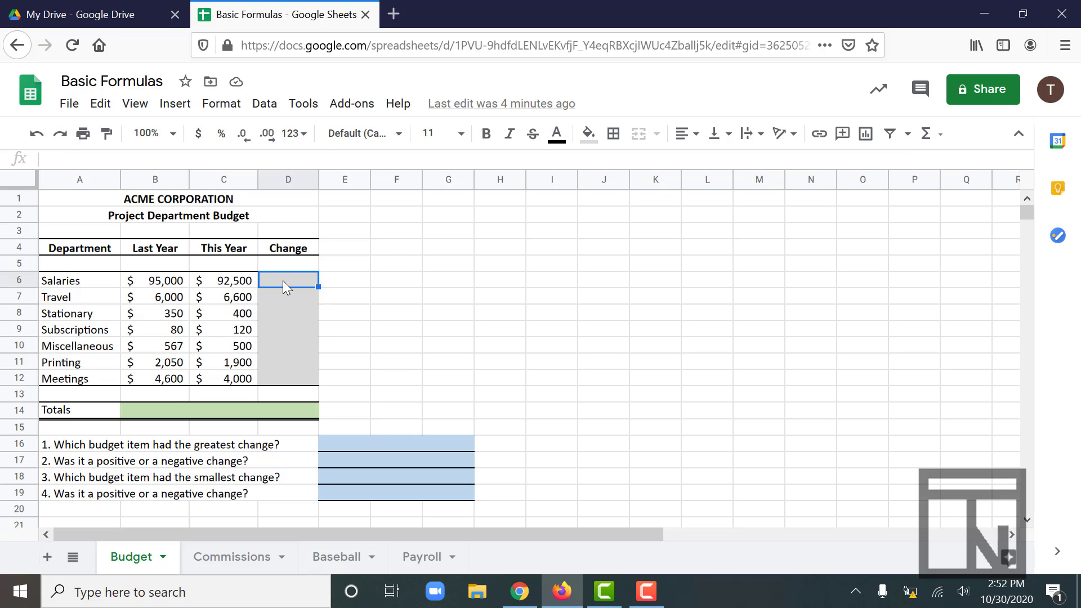
text(92500)
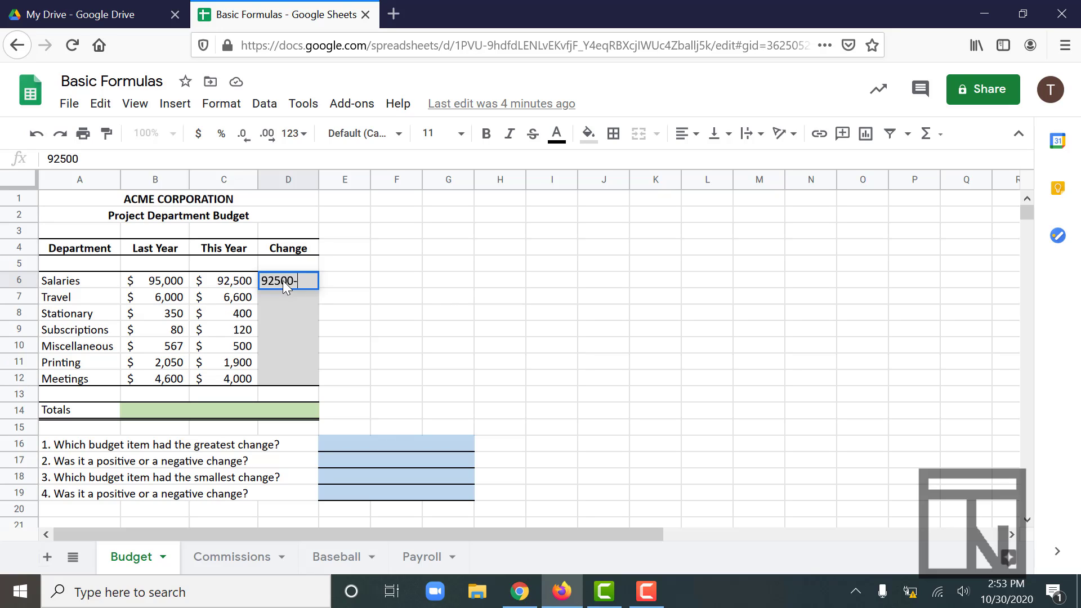
text(-95000)
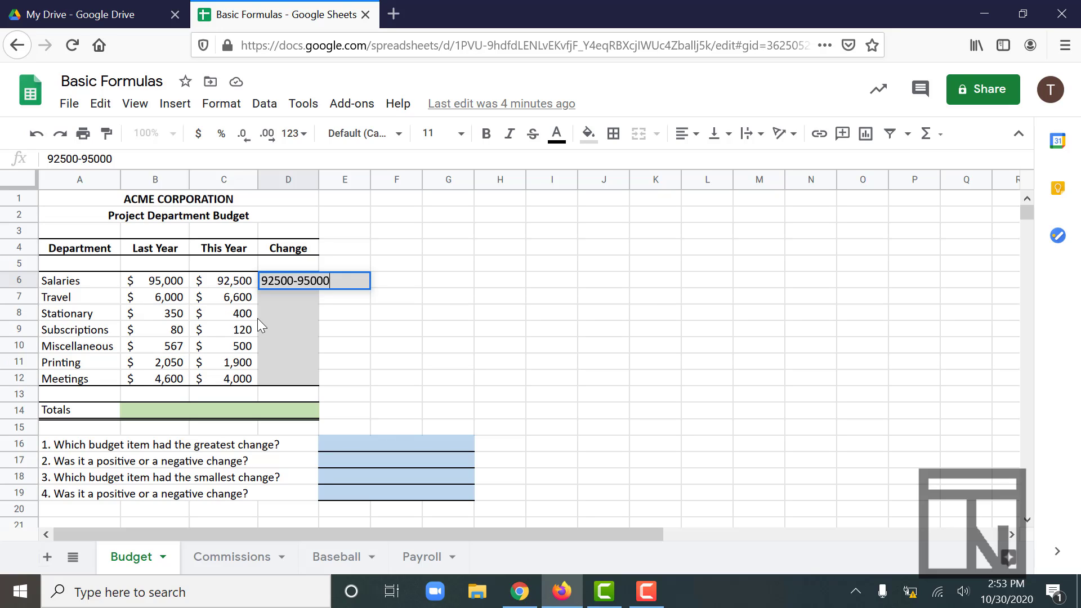
key(Return)
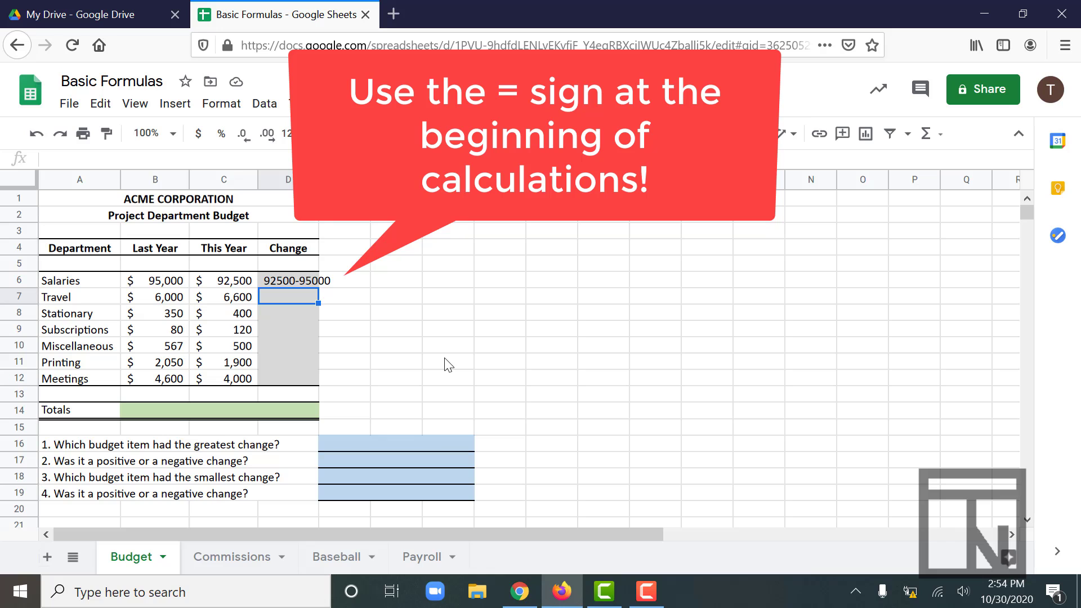
key(Up)
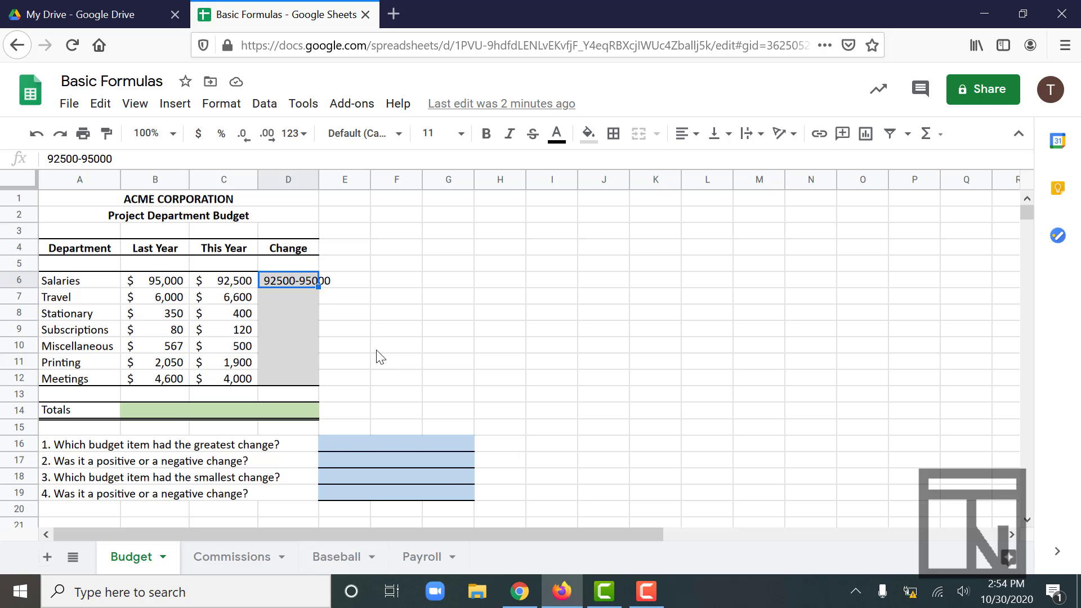
double_click(280, 278)
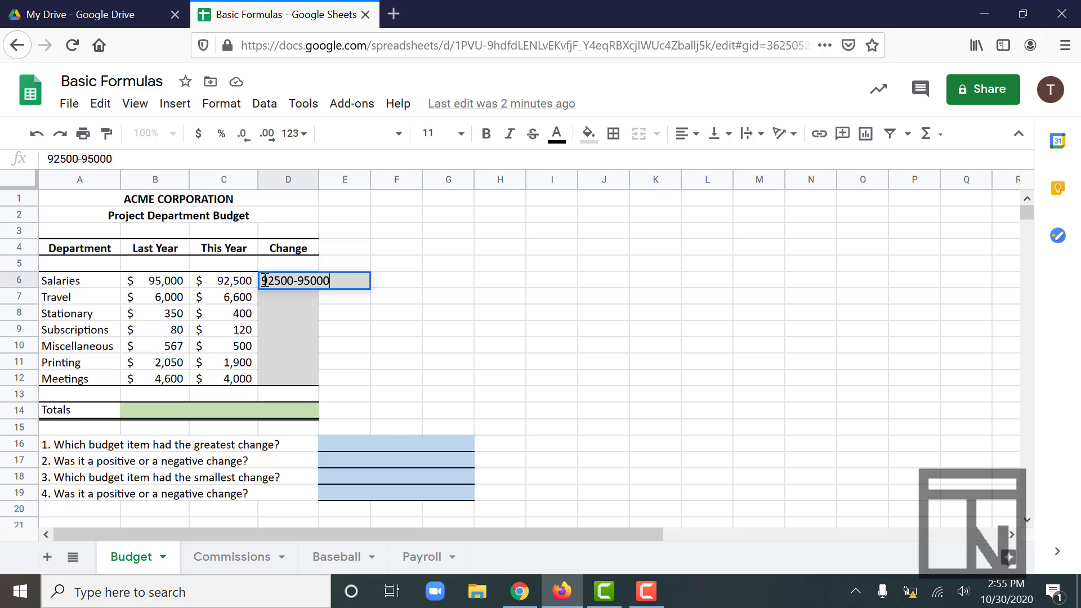
text(=)
text(=)
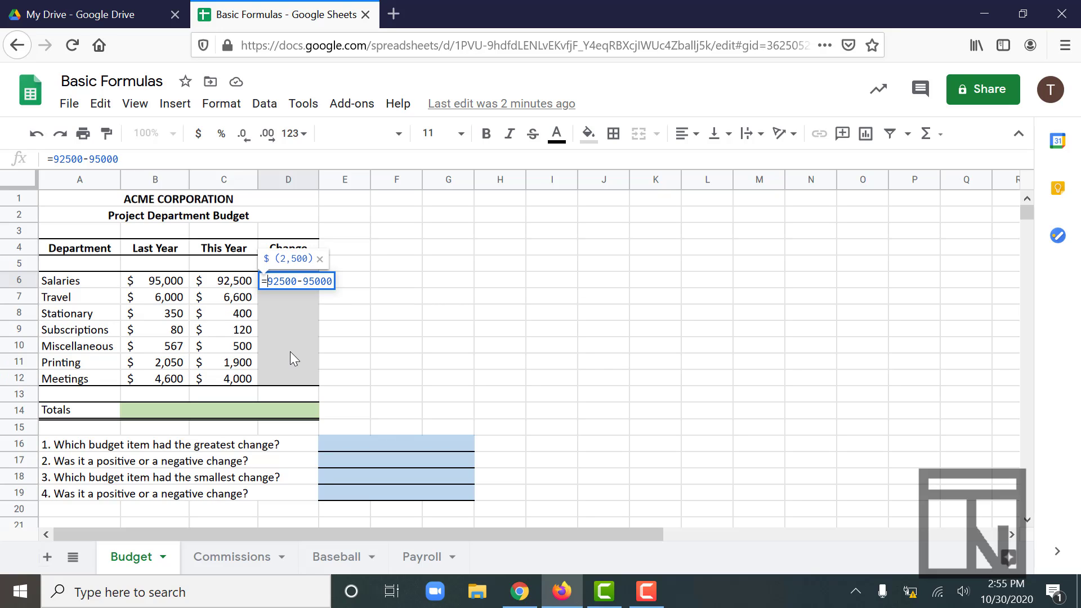
key(Return)
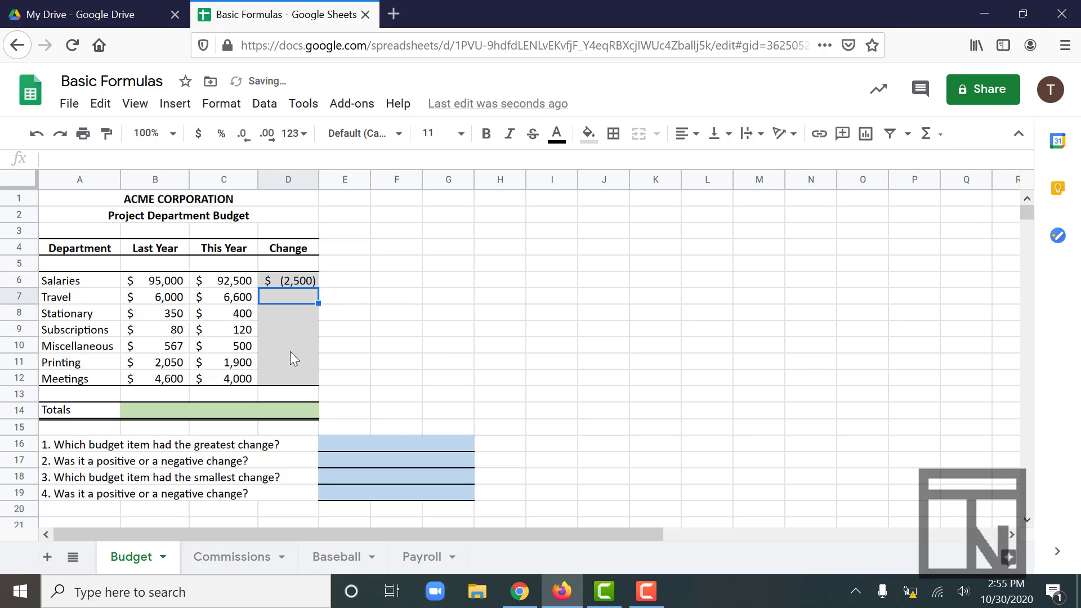
- Change this year's Salaries amount in C6 to 93500
click(285, 284)
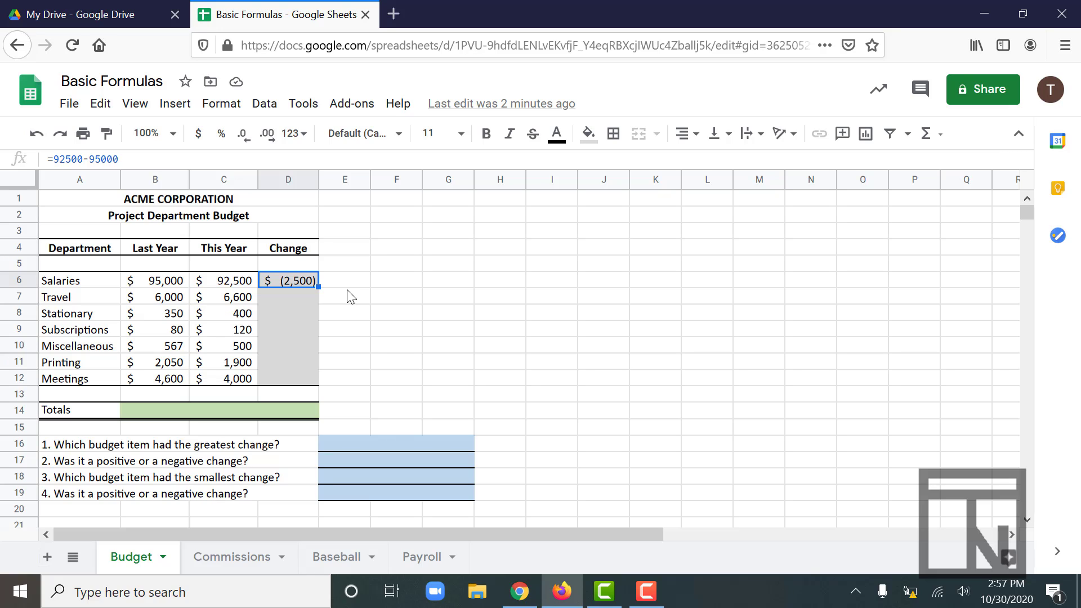
double_click(228, 282)
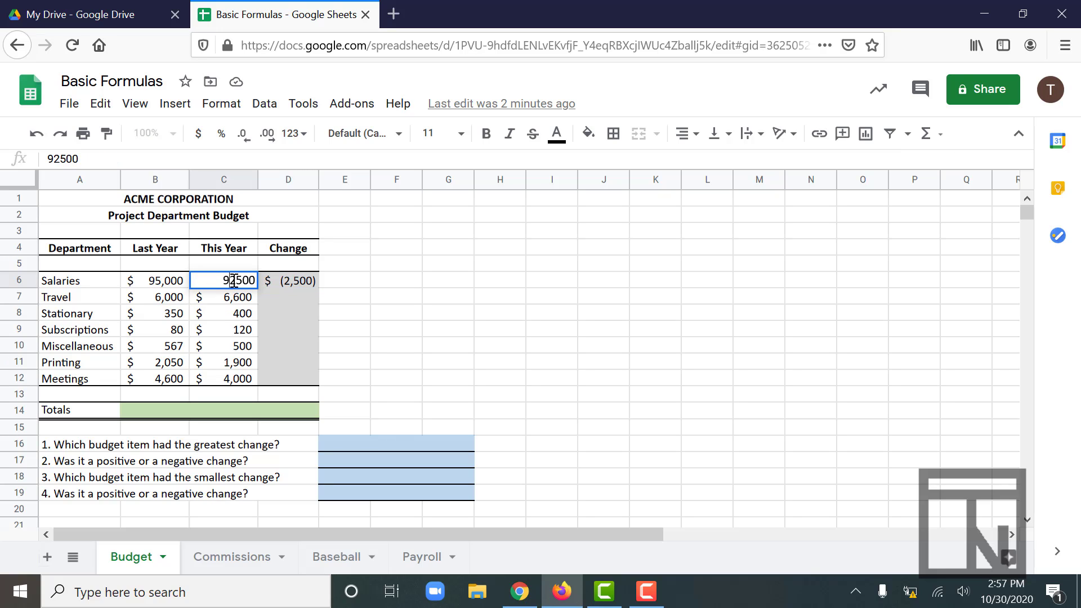
drag(231, 281, 237, 281)
text(3)
key(Return)
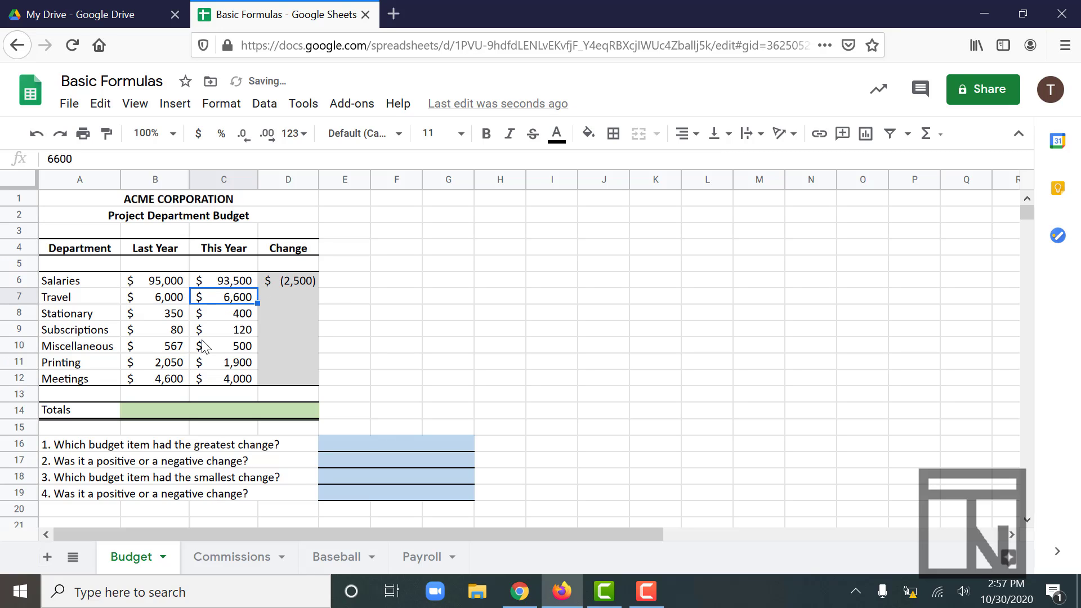
click(276, 284)
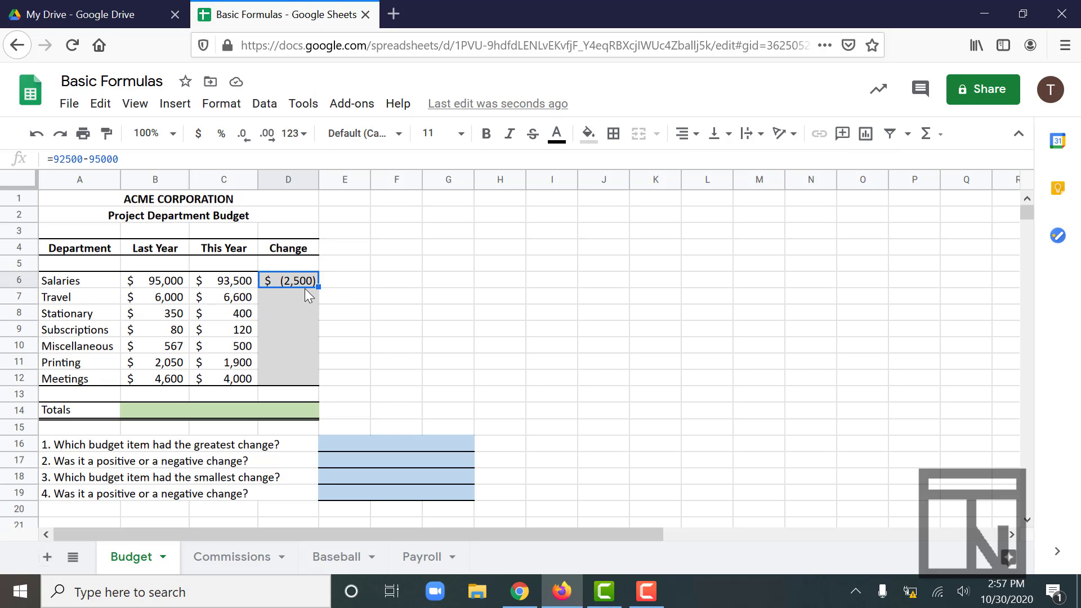
click(224, 285)
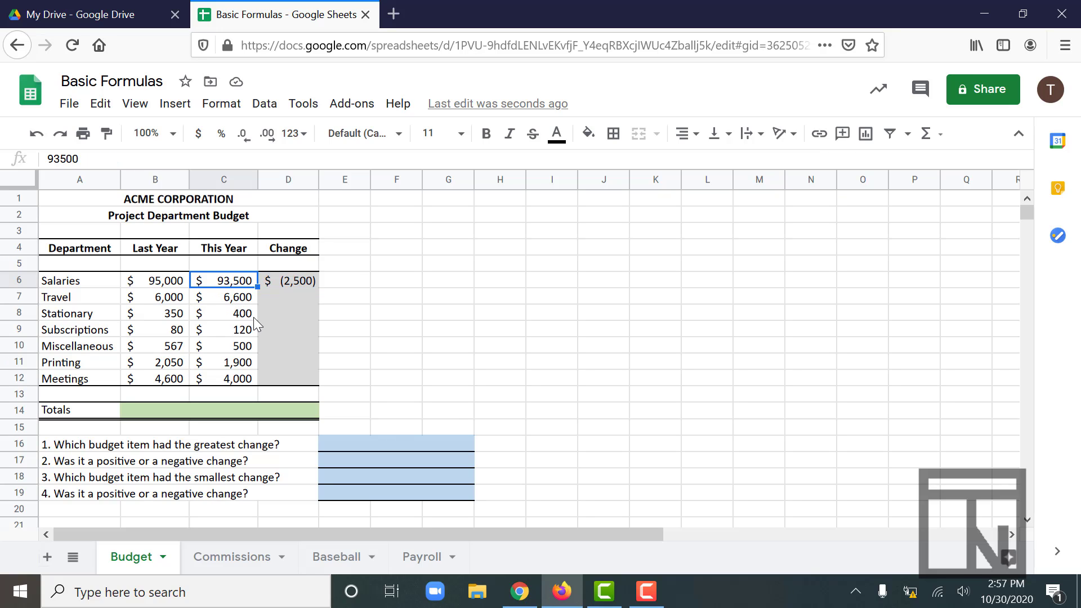
click(283, 285)
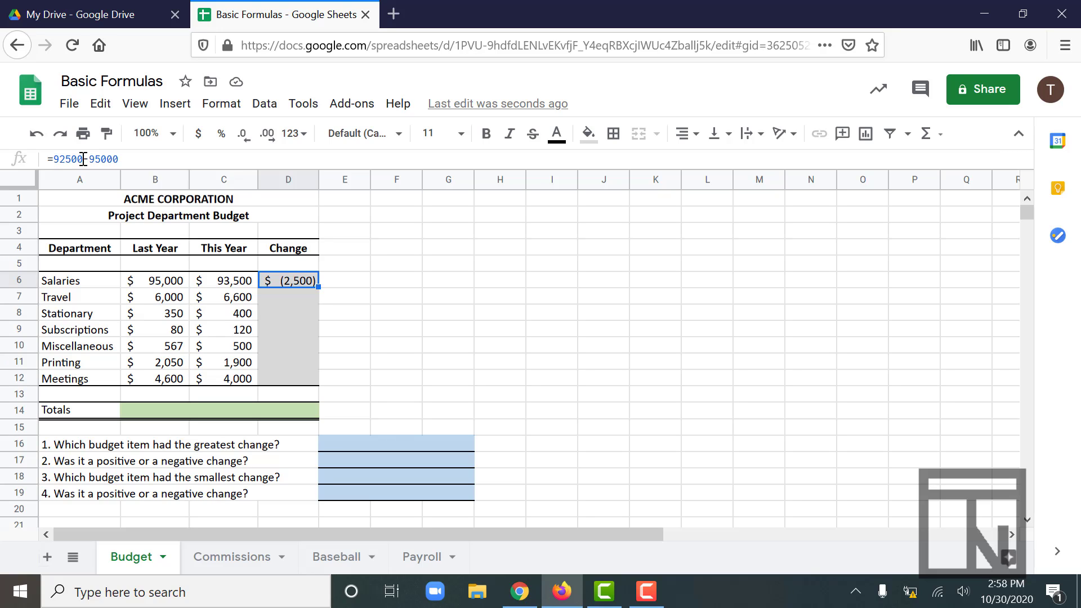
click(222, 282)
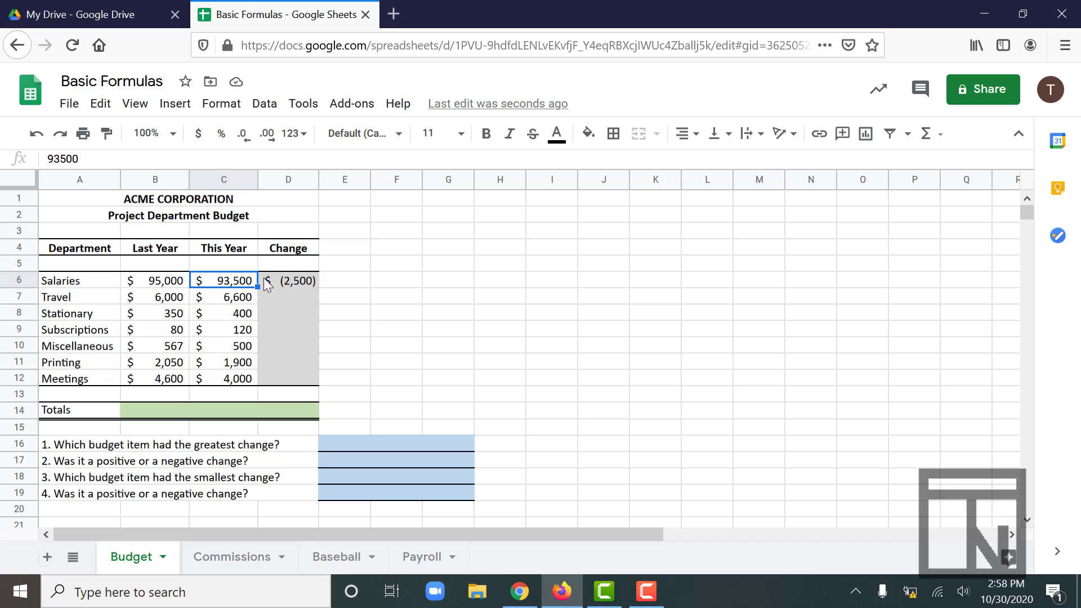
click(287, 282)
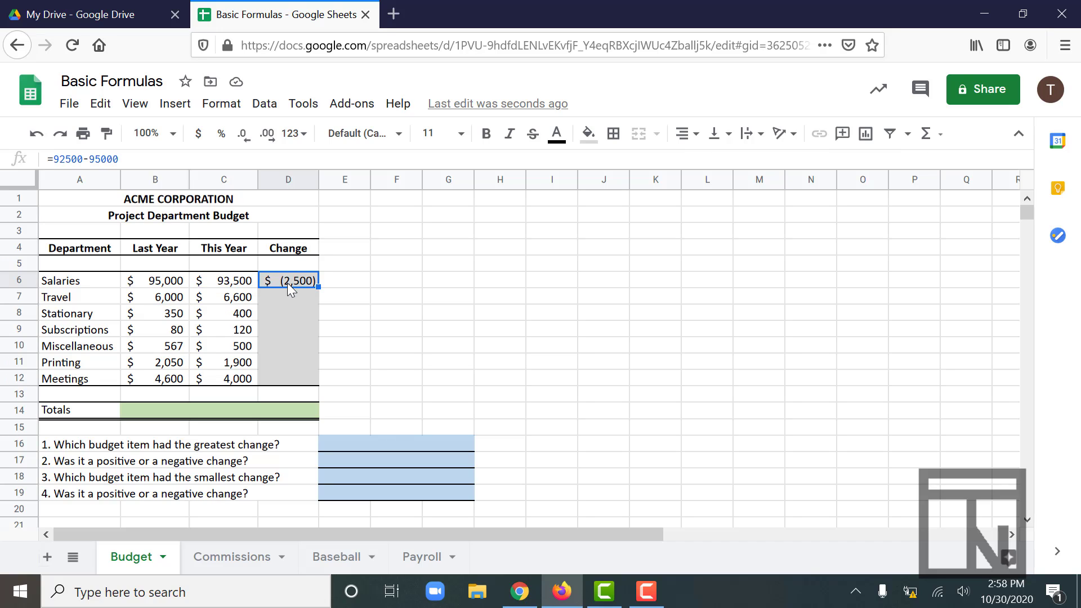
click(65, 159)
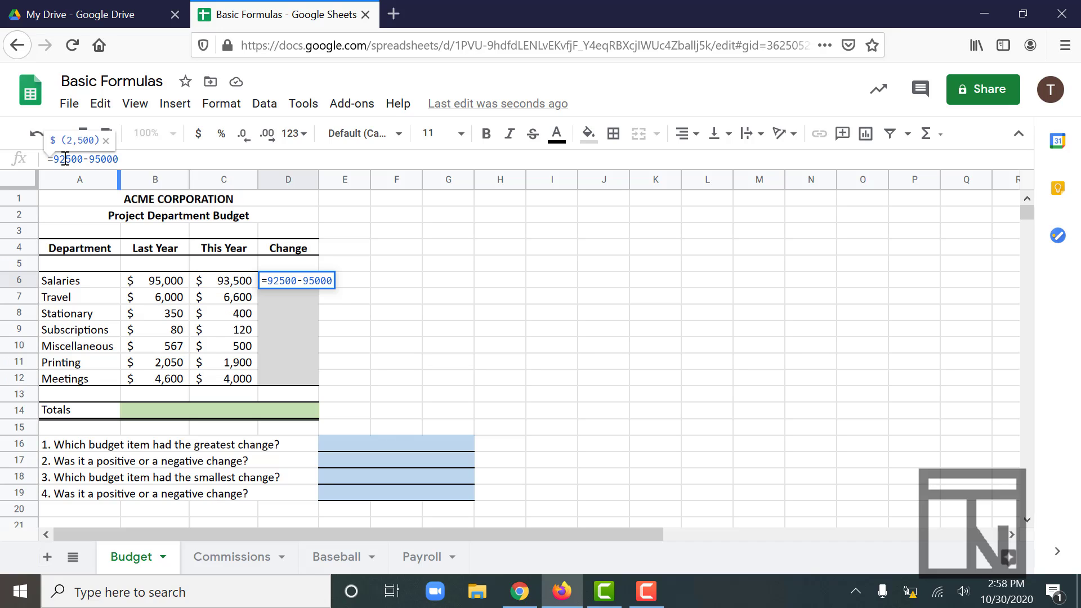
key(BackSpace)
text(3)
key(Return)
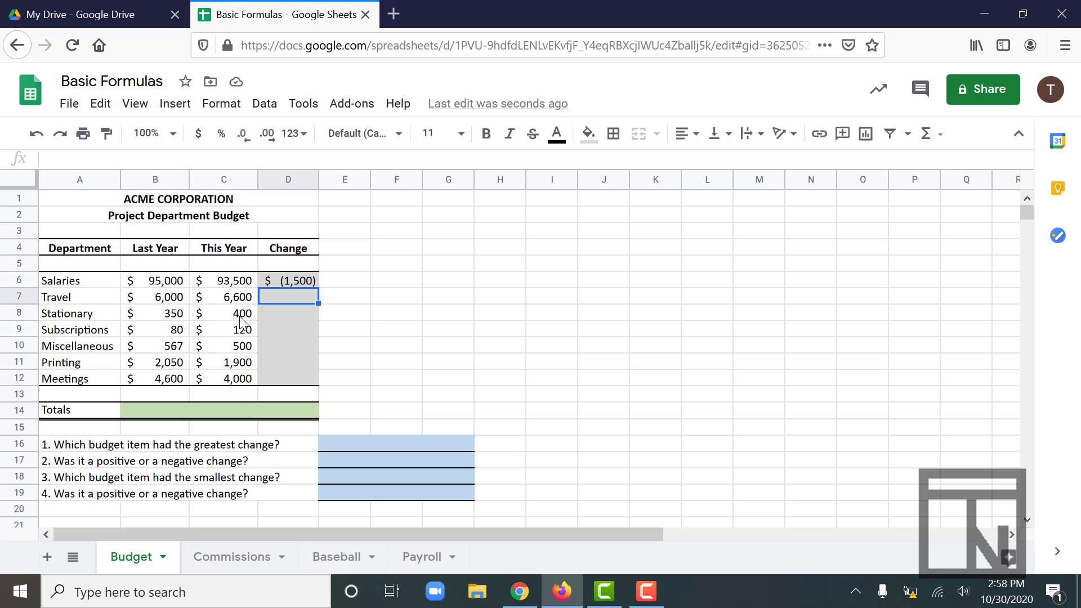
- Replace both typed numbers in the D6 formula with cell references so that it reads =C6-B6
click(287, 285)
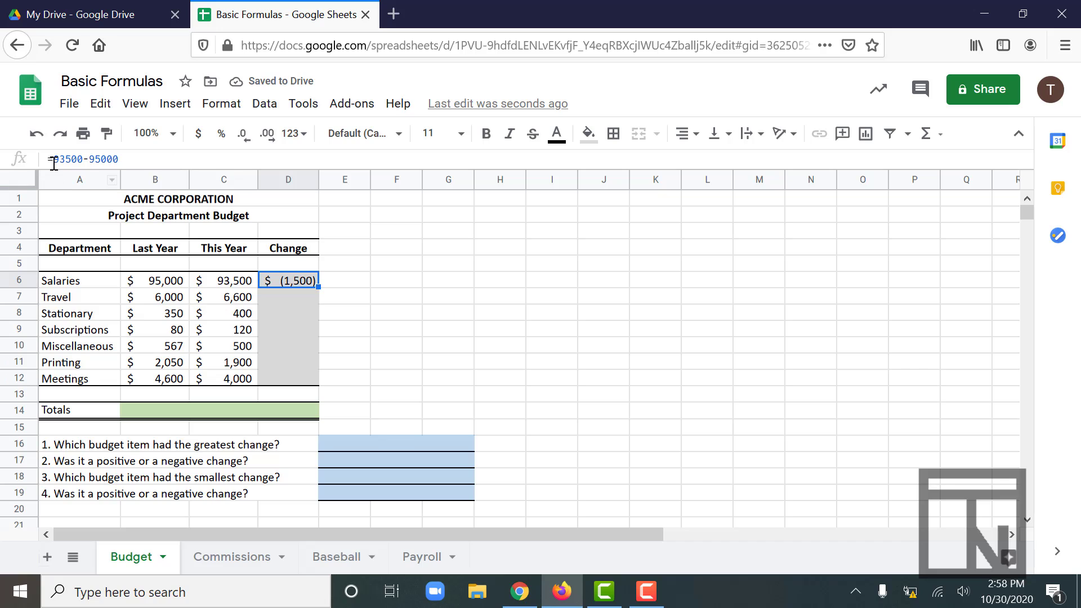
drag(56, 159, 84, 156)
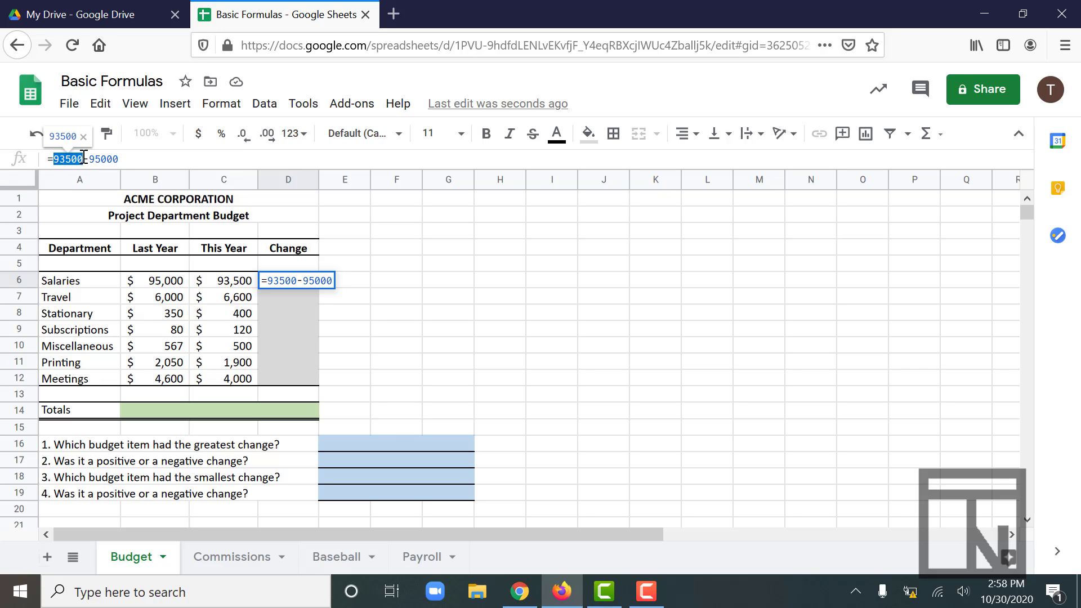
key(BackSpace)
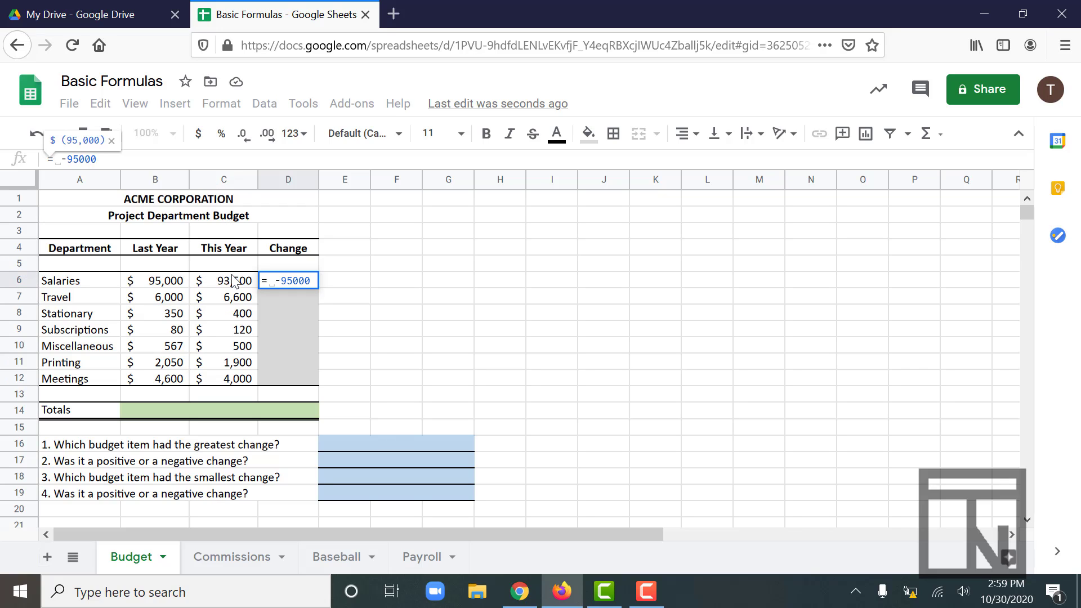
text(C6)
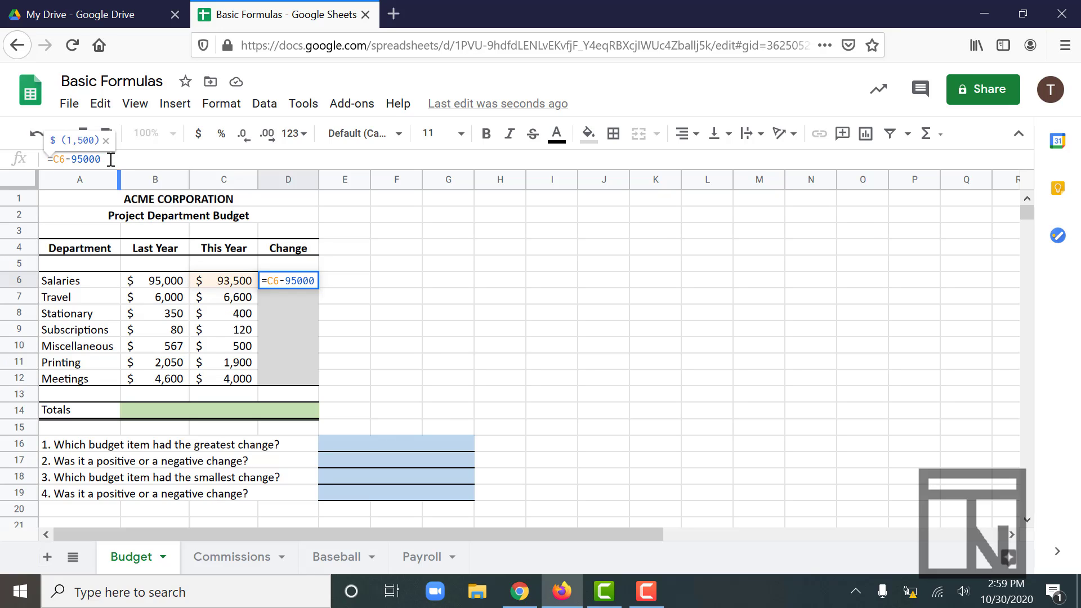
drag(111, 160, 72, 159)
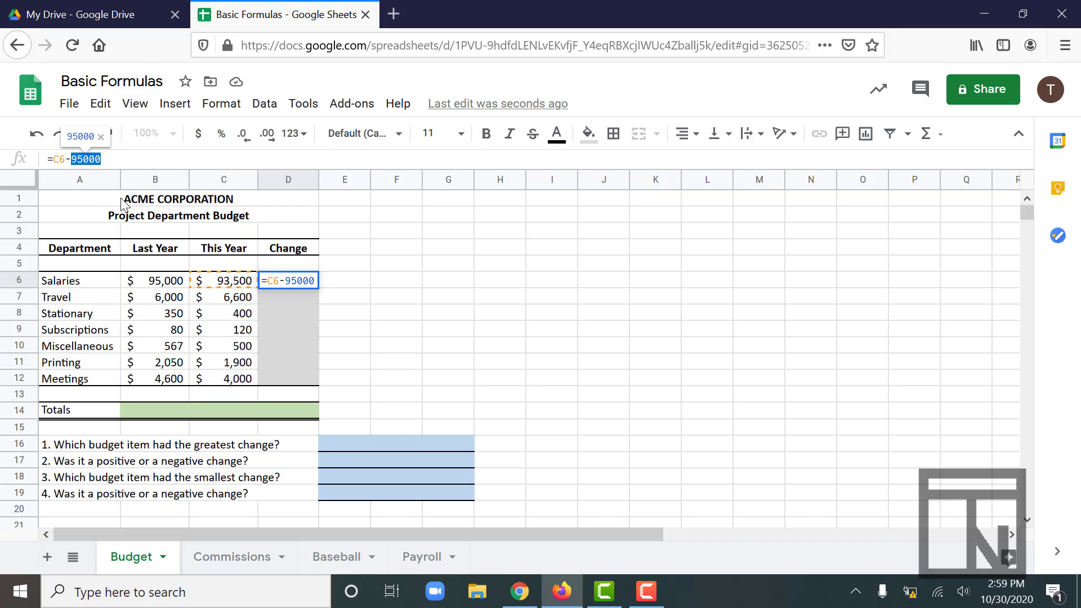
key(BackSpace)
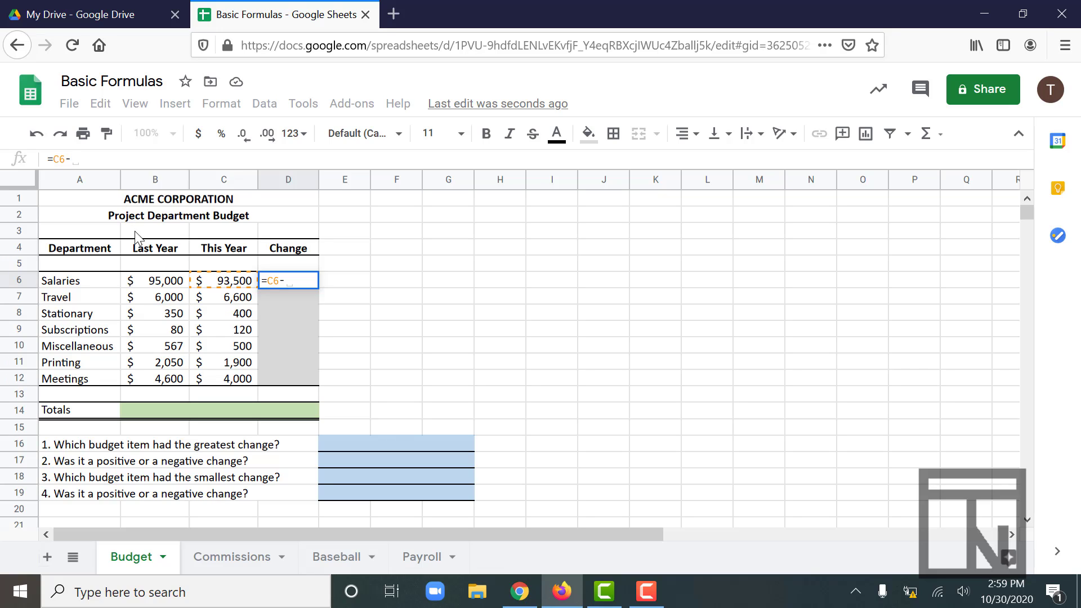
click(161, 289)
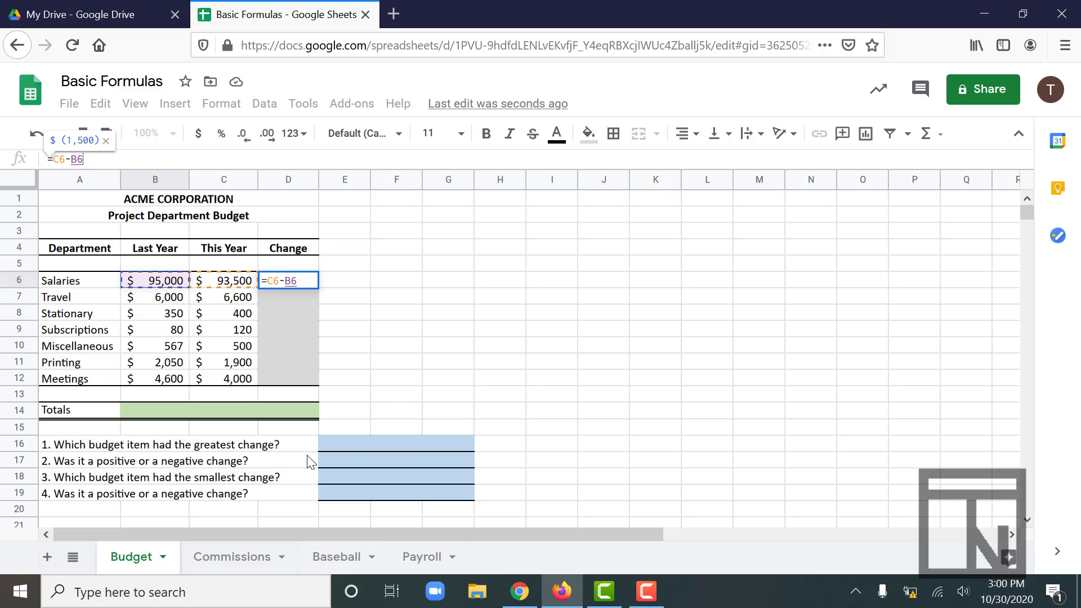
key(Return)
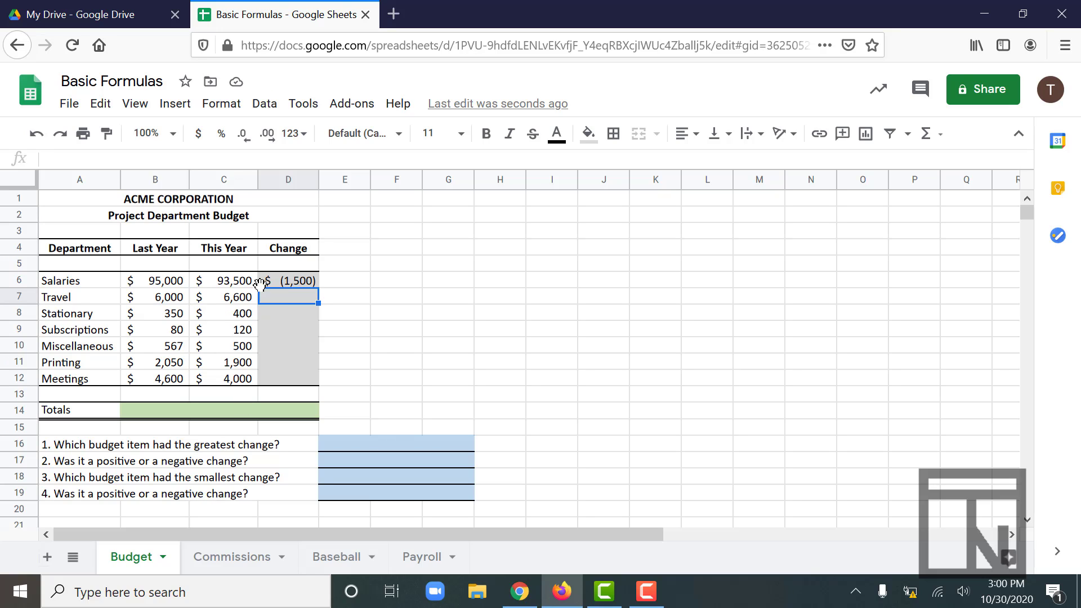
- Change this year's Salaries amount in C6 to 92500
click(231, 281)
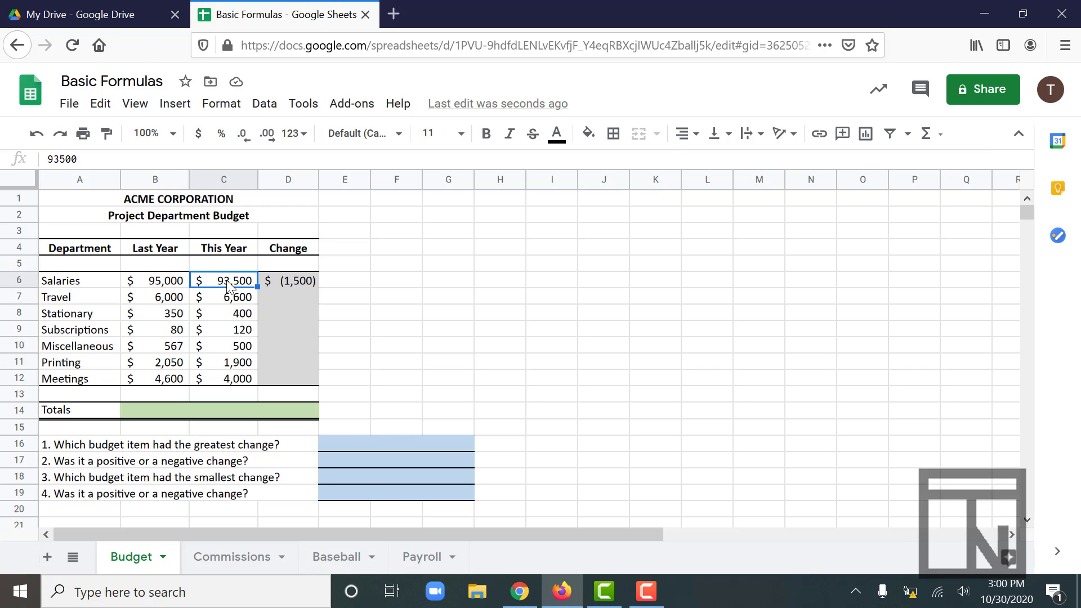
click(56, 160)
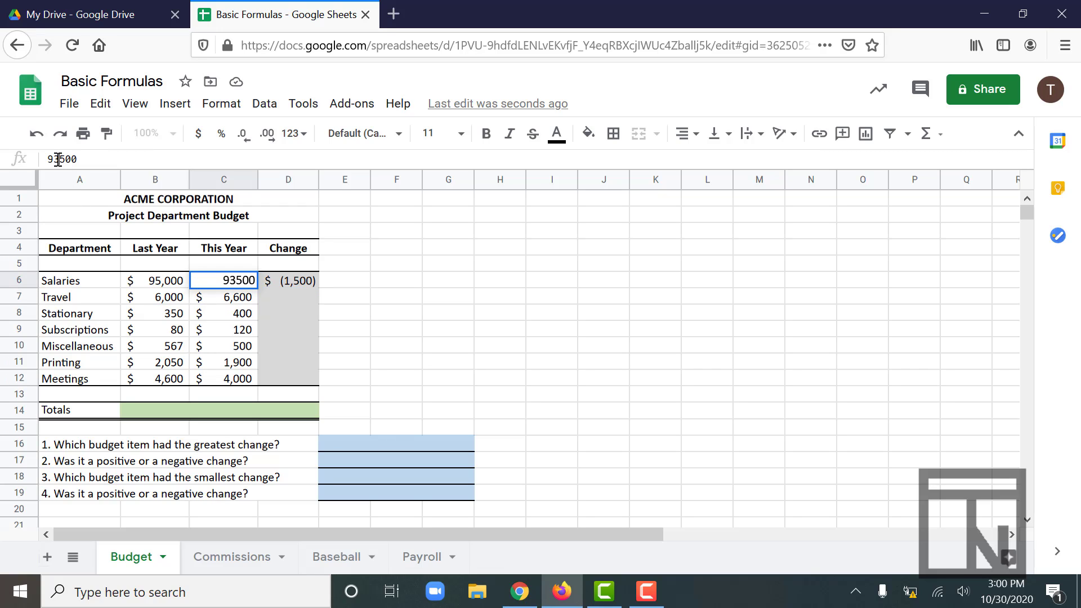
text(2)
key(Return)
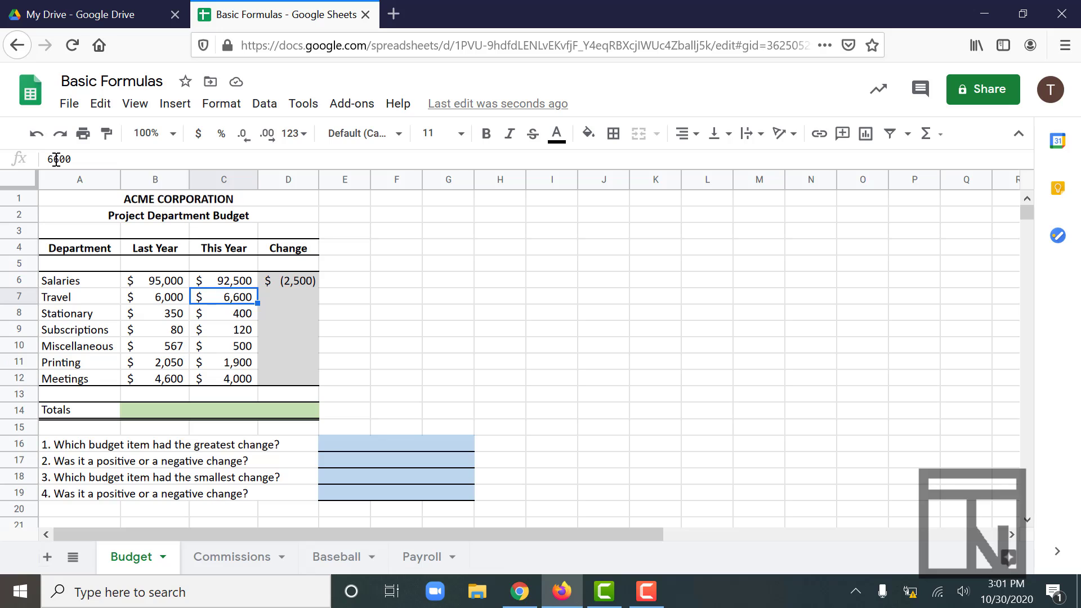
- Calculate the Travel change in D7 with the cell-reference formula =C7-B7
click(280, 299)
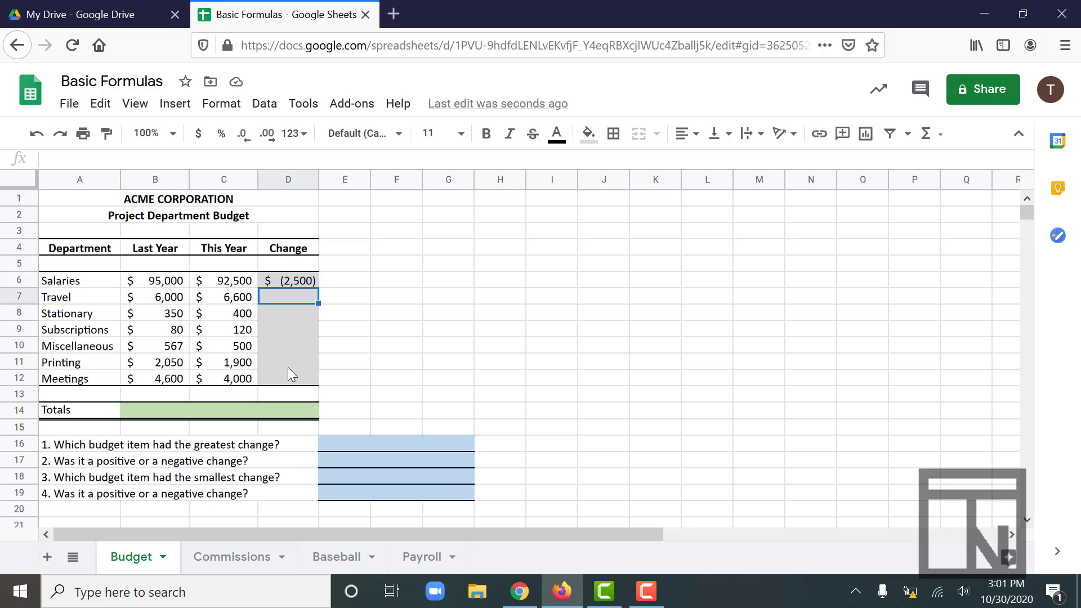
text(=)
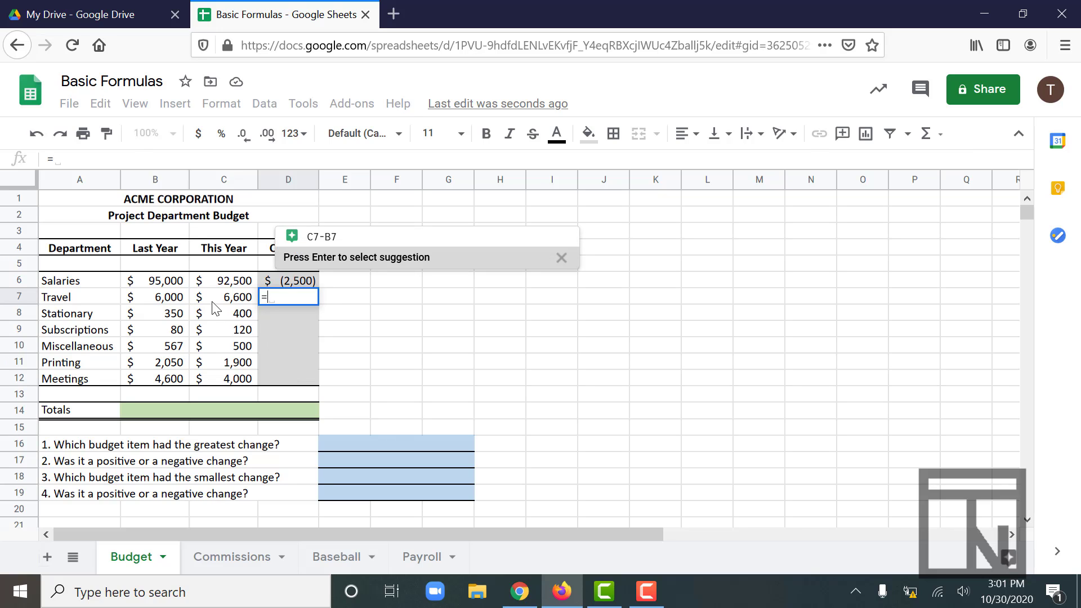
click(220, 303)
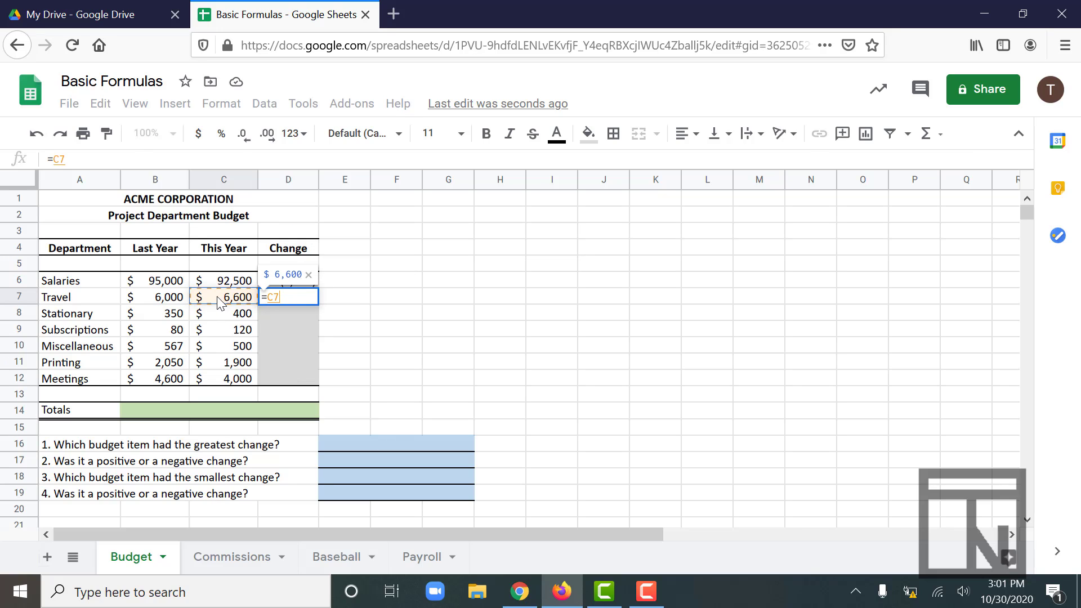
text(-)
click(171, 301)
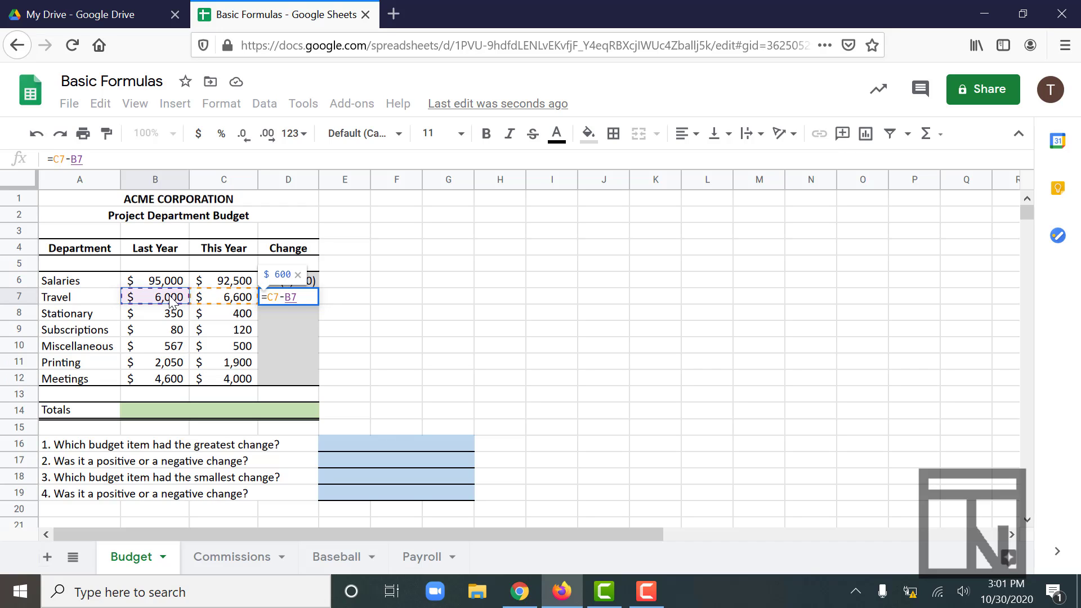
key(Return)
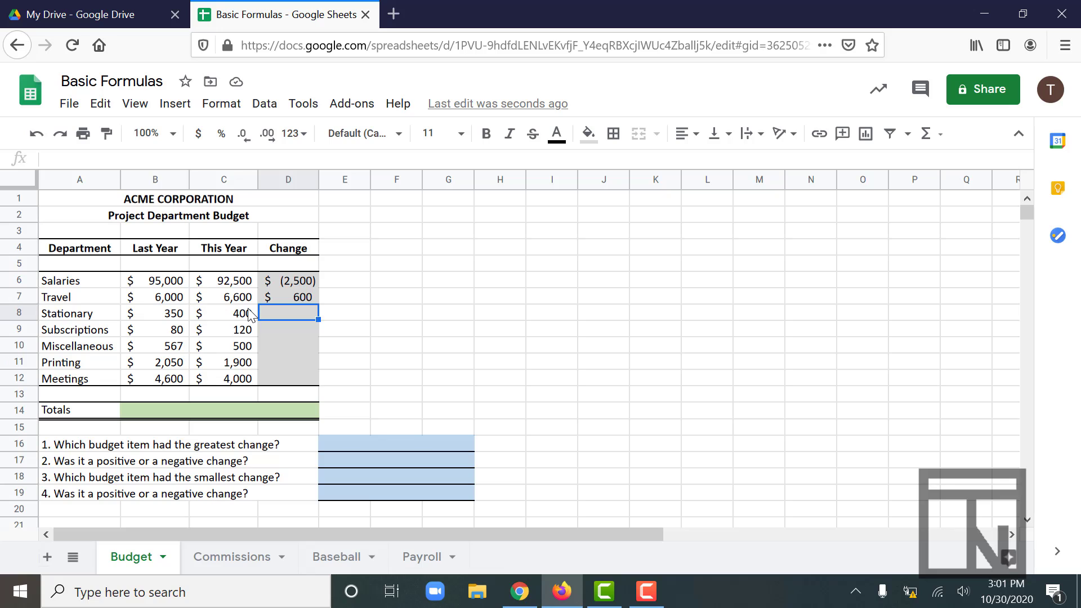
- Compare the change formulas in D7 and D6, and fill the D6 formula down the Change column through D12
click(299, 298)
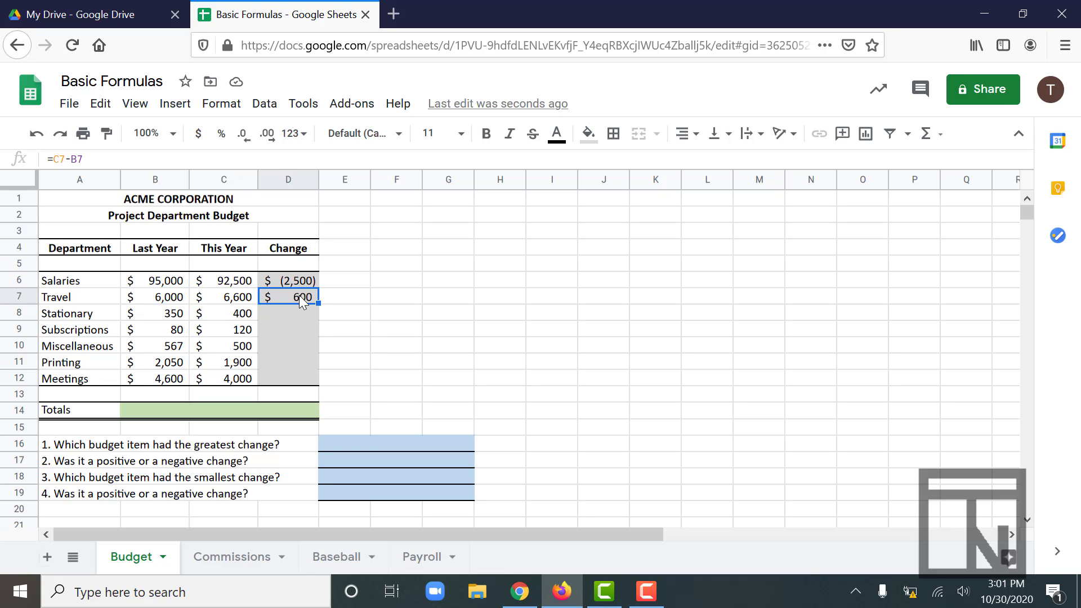
click(297, 282)
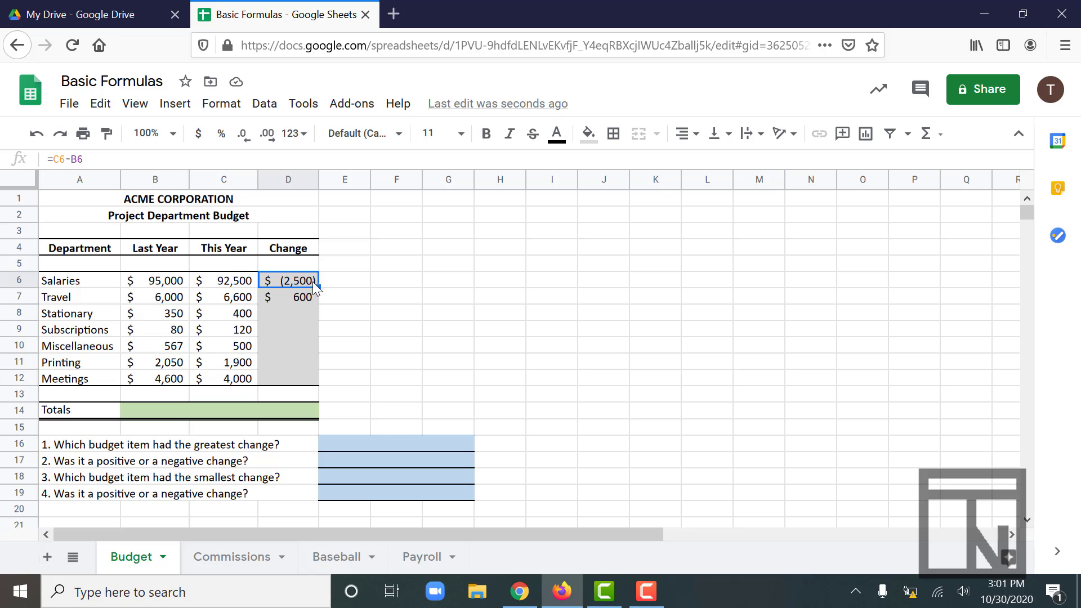
click(318, 287)
drag(318, 288, 311, 371)
mouse_move(311, 372)
mouse_down()
mouse_move(296, 363)
mouse_move(312, 411)
mouse_move(311, 372)
mouse_move(309, 380)
mouse_up()
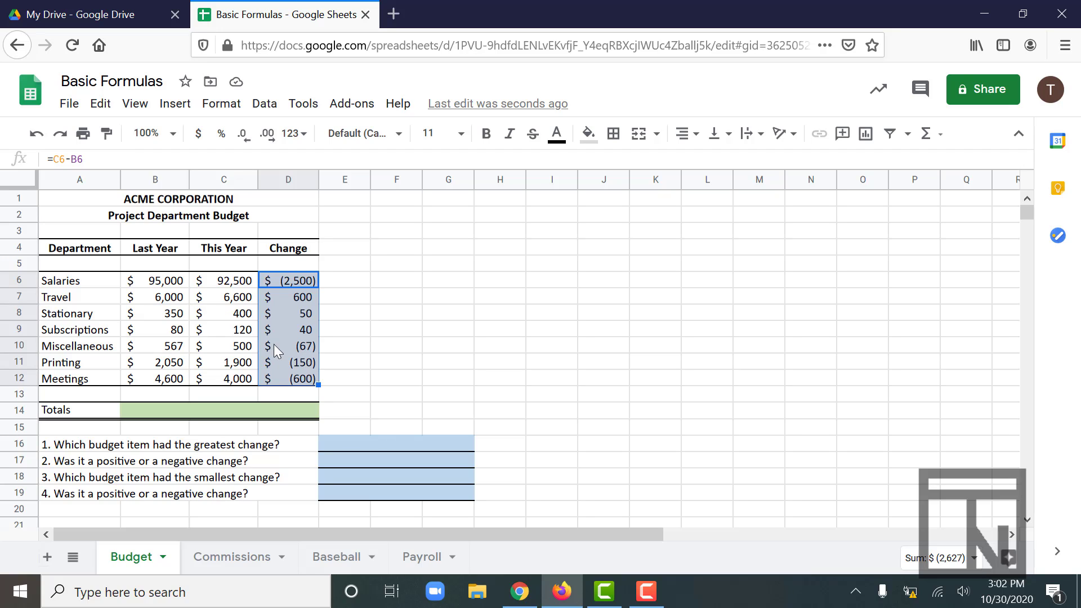
click(253, 320)
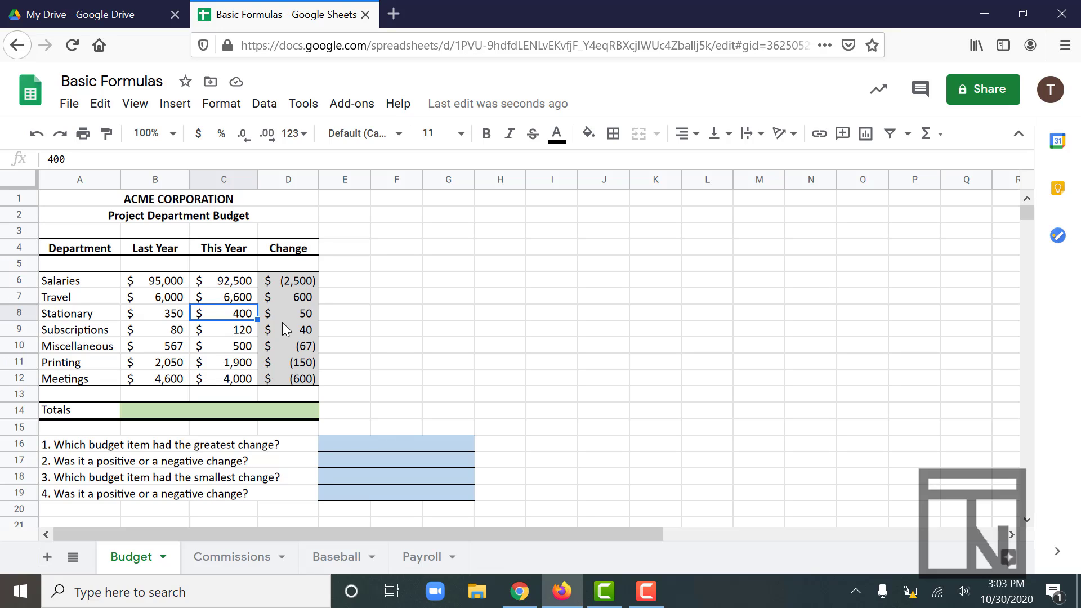
- Try to total last year's amounts in B14 by adding individual cells, building =B6+B7+B8+B9+B10
click(151, 406)
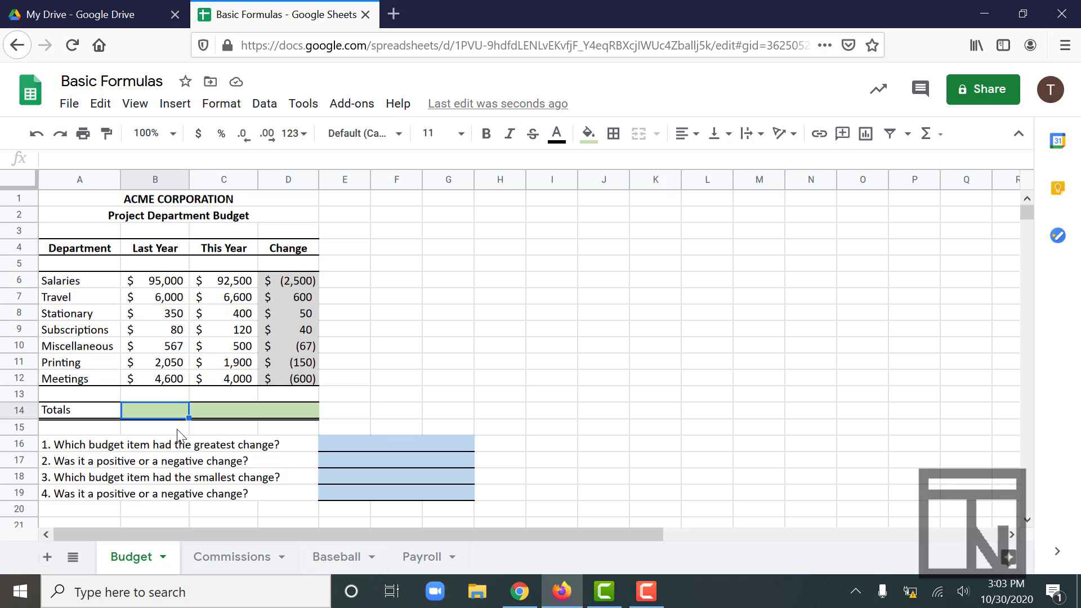
text(=)
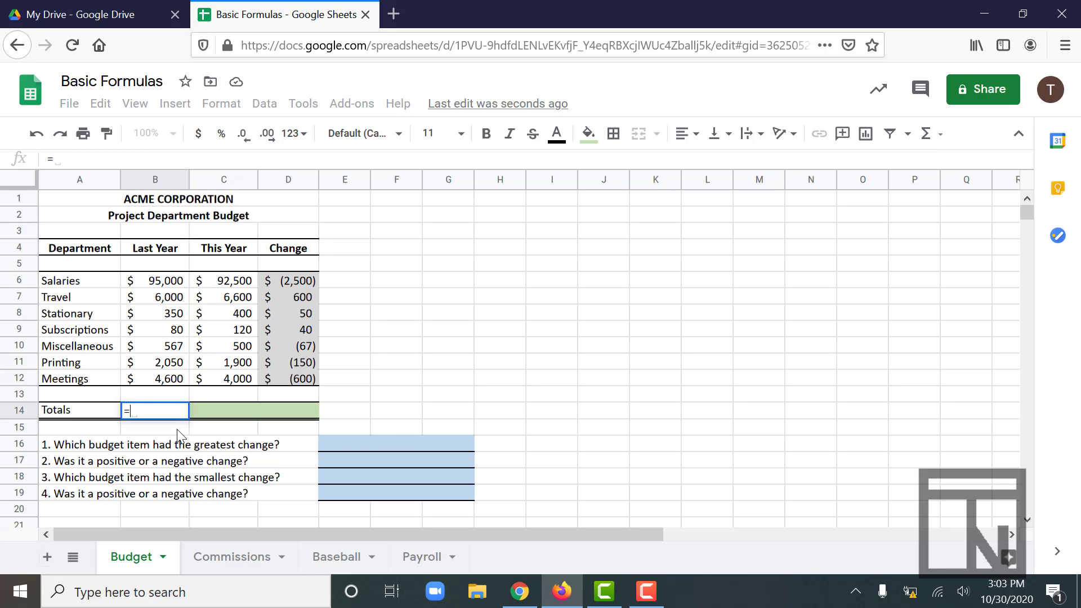
click(155, 282)
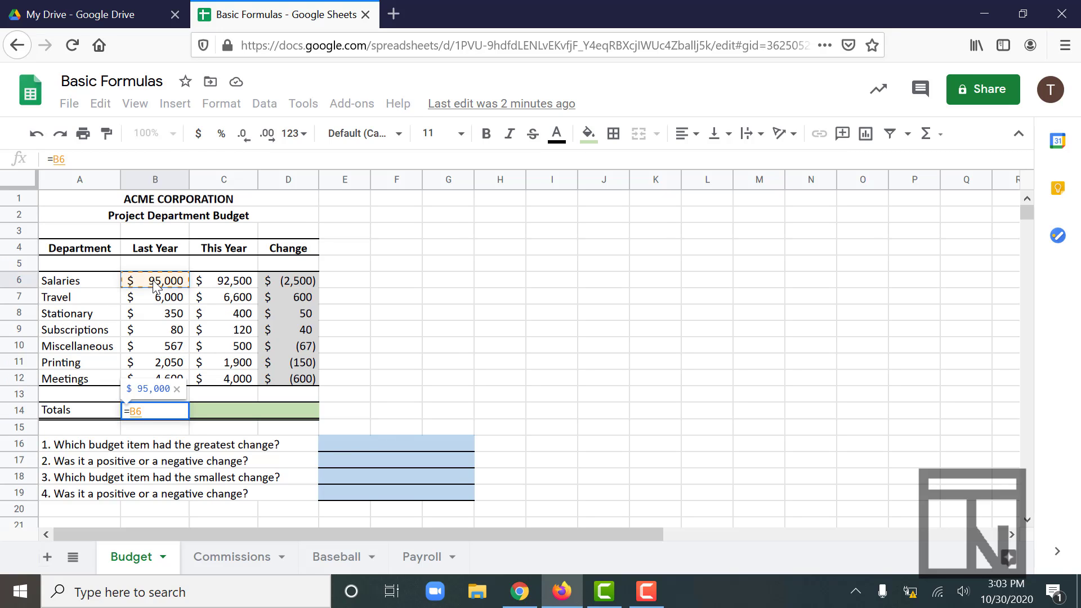
text(+)
click(160, 299)
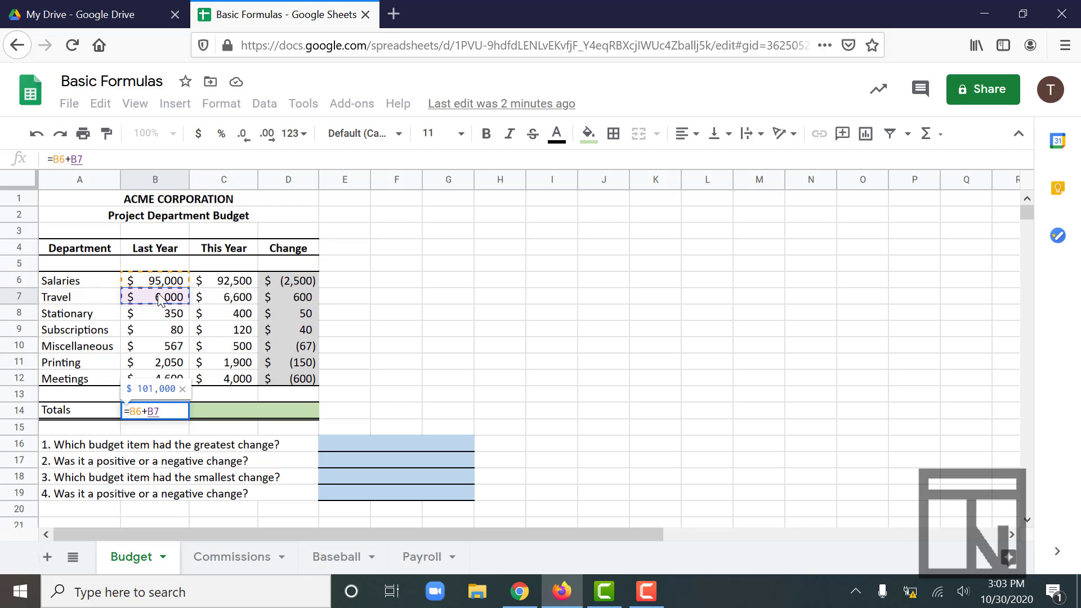
text(+)
click(162, 318)
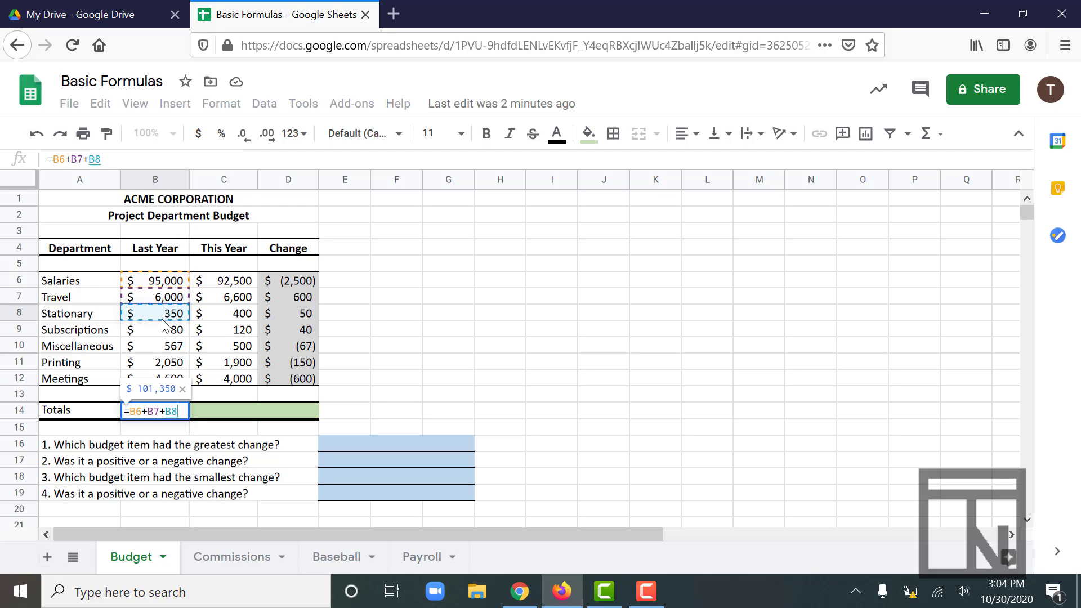
text(+)
click(166, 333)
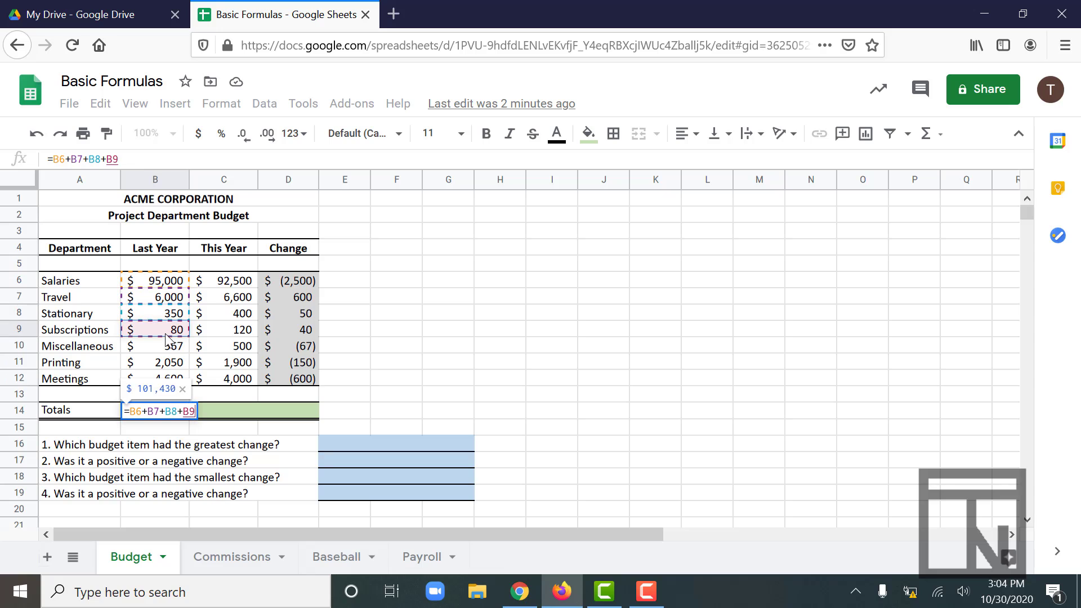
text(+)
click(167, 345)
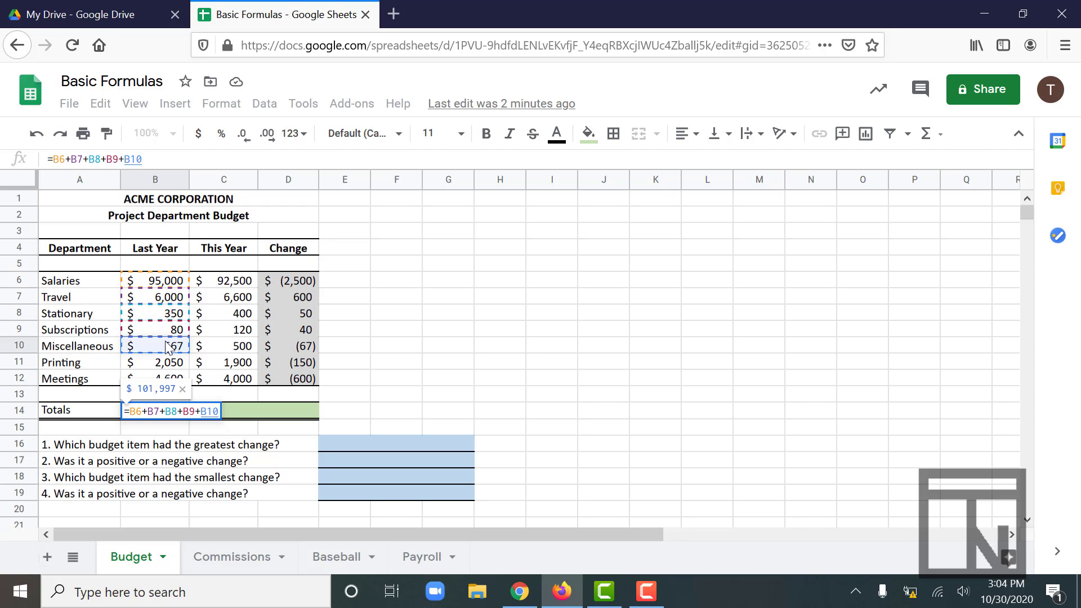
- Erase the whole unfinished addition formula from B14
key(BackSpace)
key(BackSpace)
key(BackSpace)
key(BackSpace)
key(BackSpace)
key(BackSpace)
key(BackSpace)
key(BackSpace)
key(BackSpace)
key(BackSpace)
key(BackSpace)
key(BackSpace)
key(BackSpace)
key(BackSpace)
key(BackSpace)
key(BackSpace)
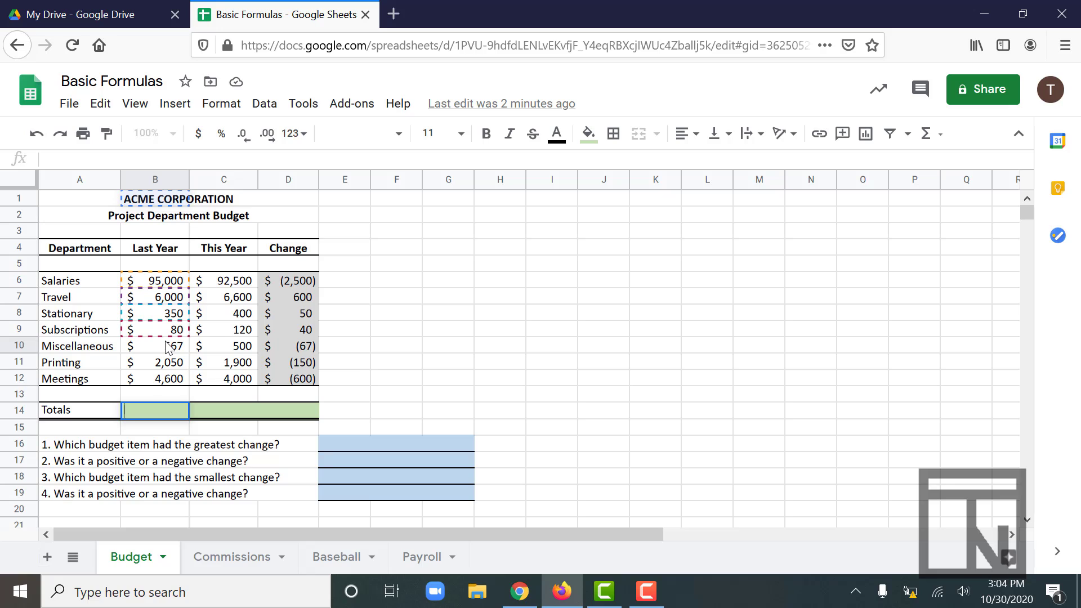
- Start a SUM function in the Last Year total cell B14 as =SUM( and dismiss the function help
text(=)
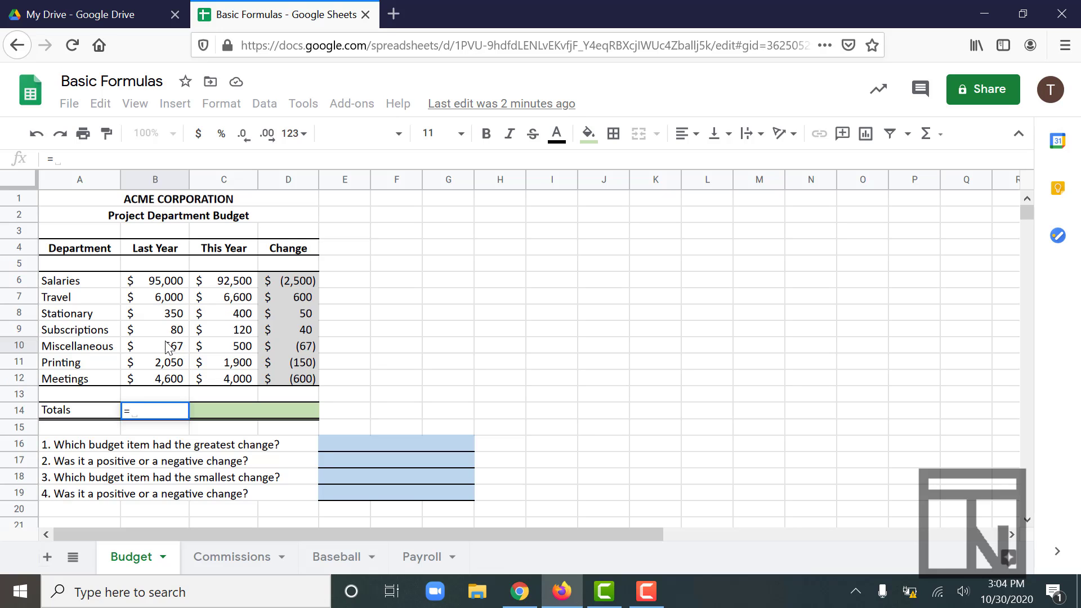
text(SUM)
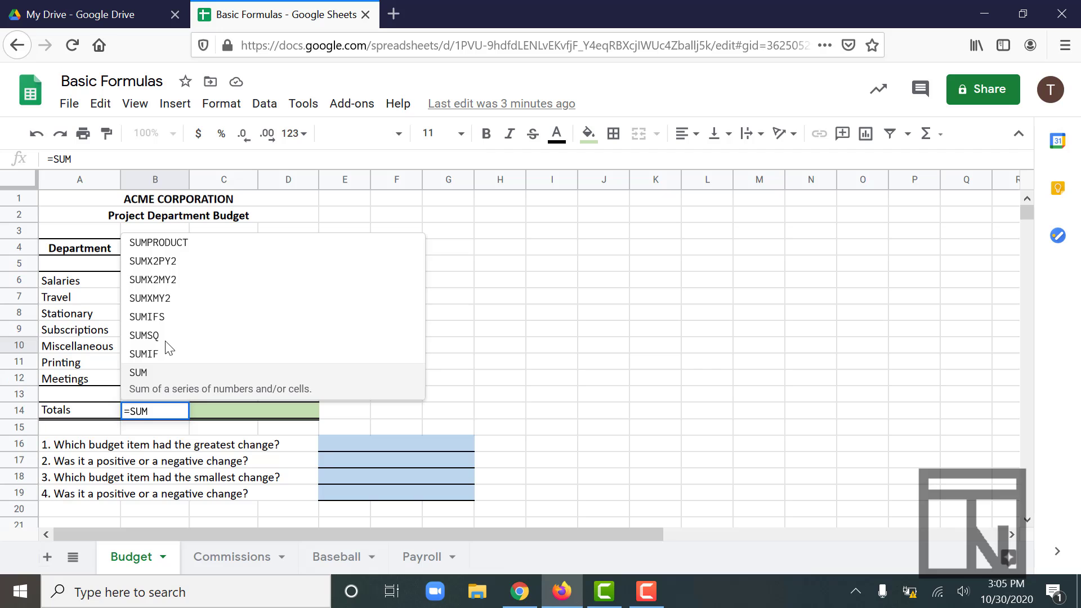
text(()
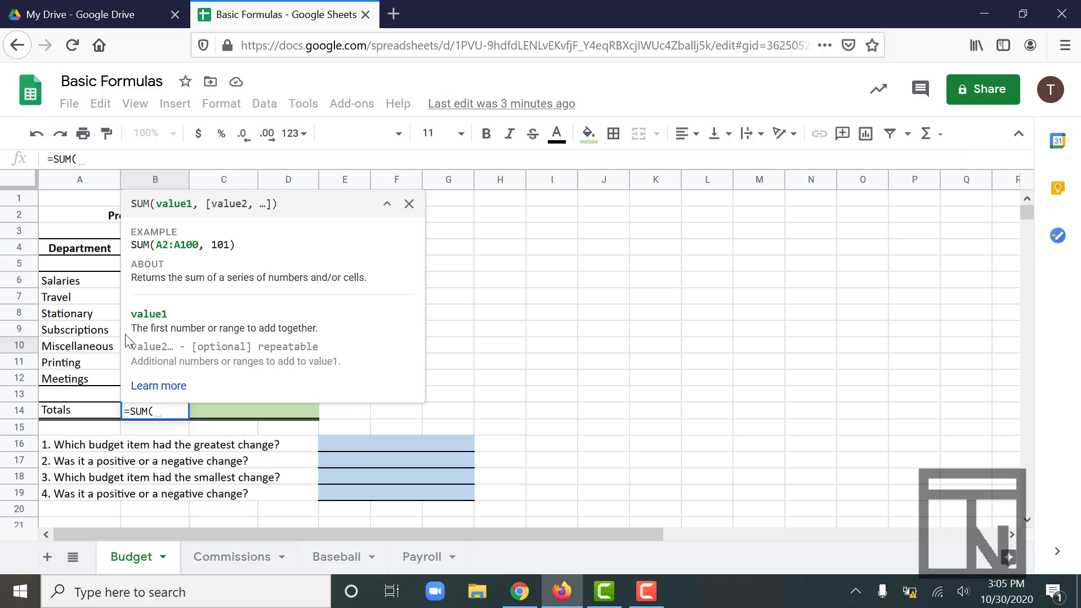
click(408, 204)
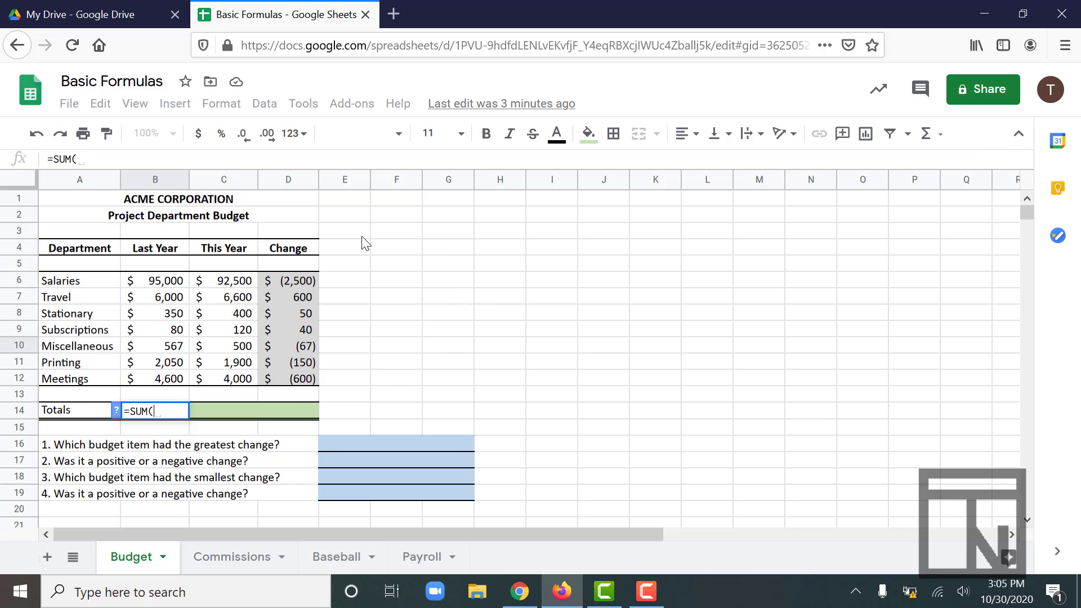
- Try B6:B12 as a written-out range inside the SUM function, and remove it back to =SUM(
click(151, 284)
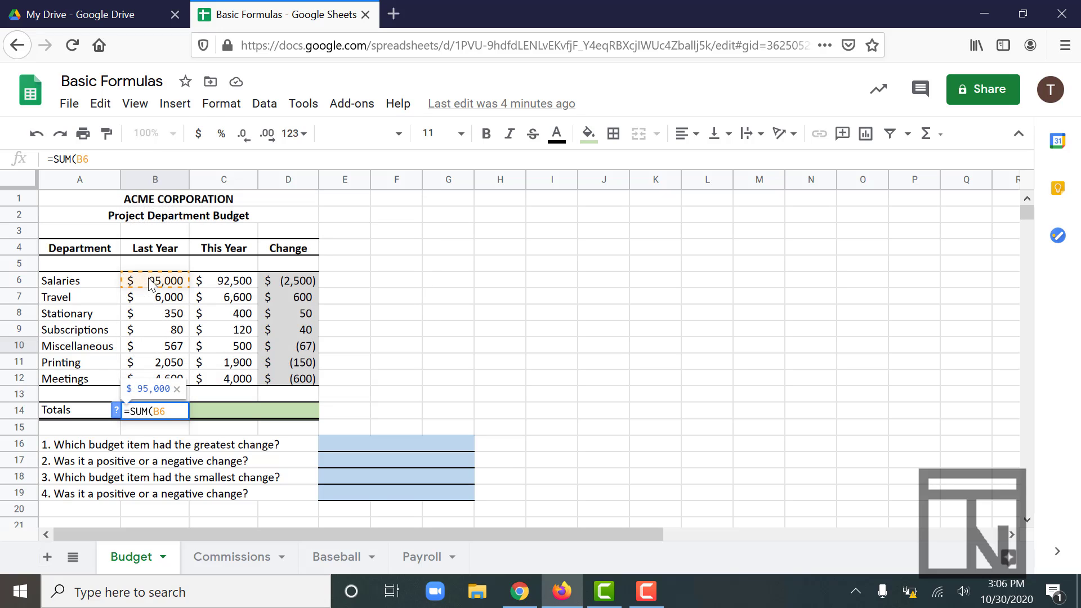
text(:)
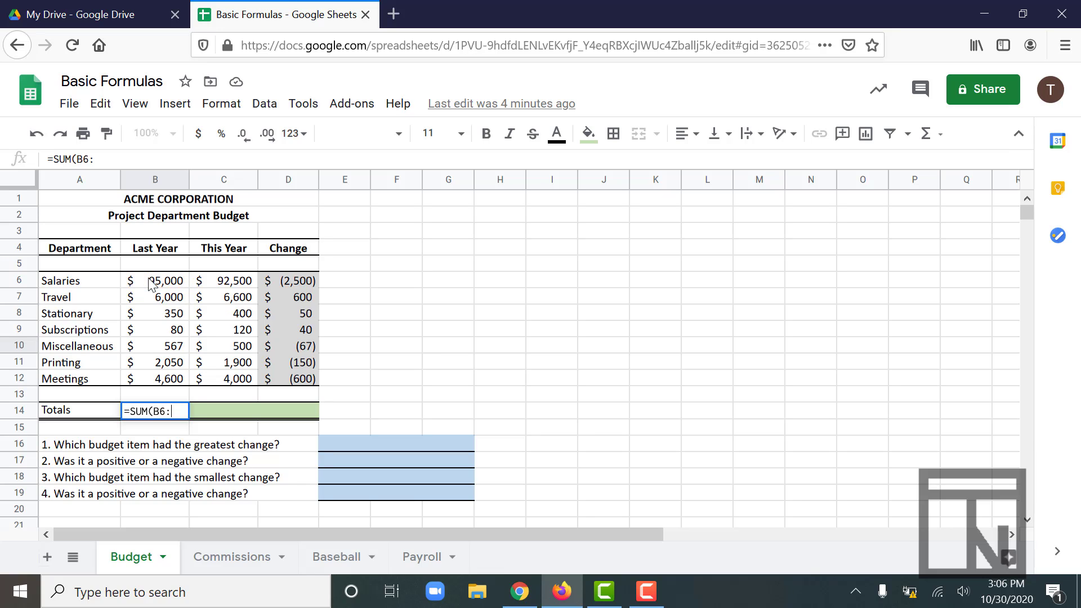
text(B12)
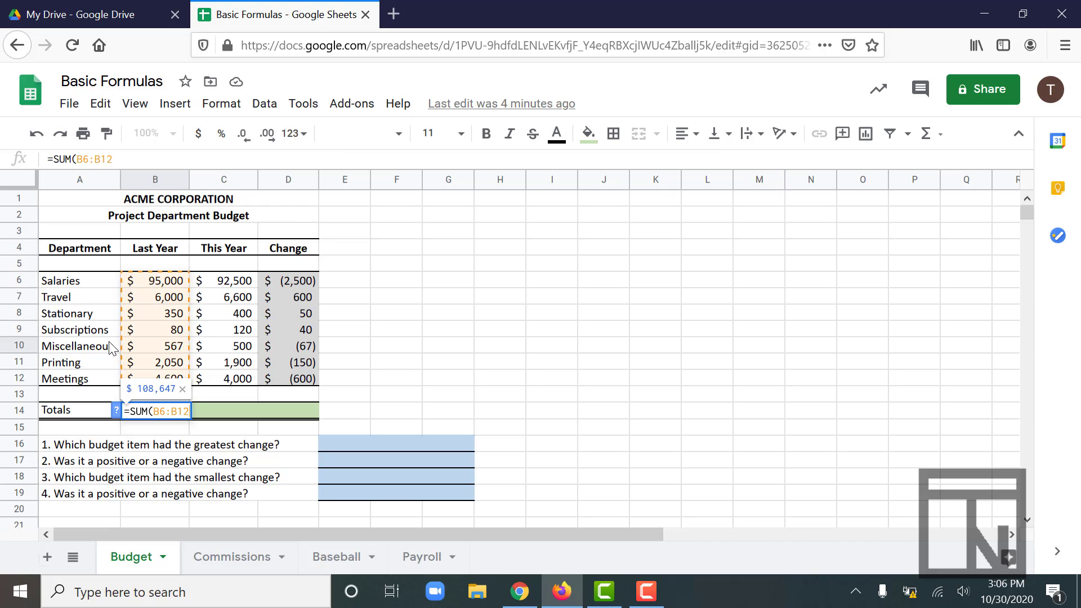
key(BackSpace)
key(BackSpace)
key(BackSpace)
key(BackSpace)
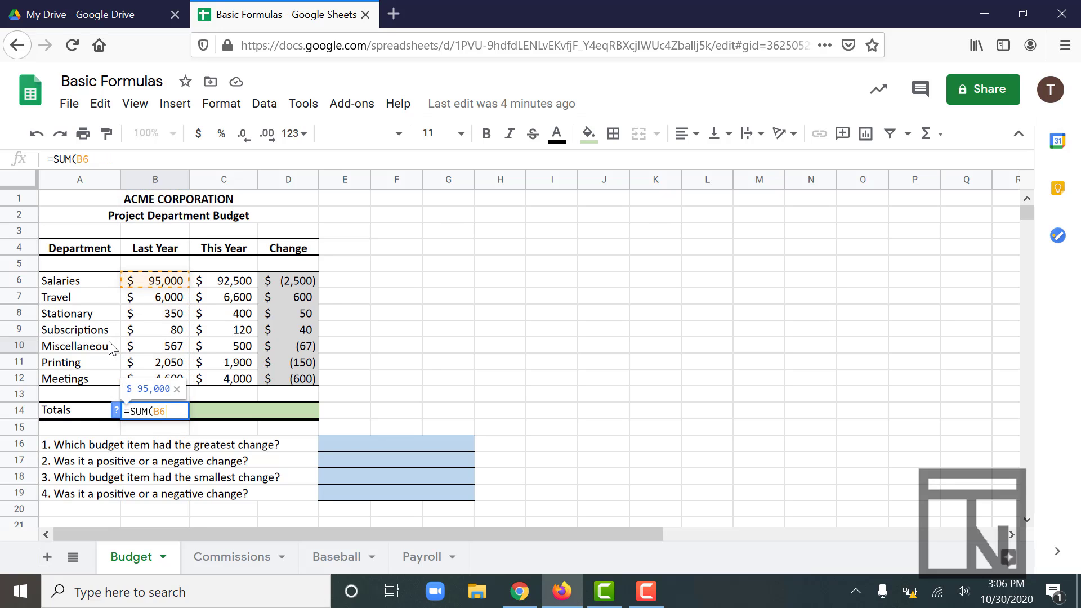
key(BackSpace)
key(BackSpace)
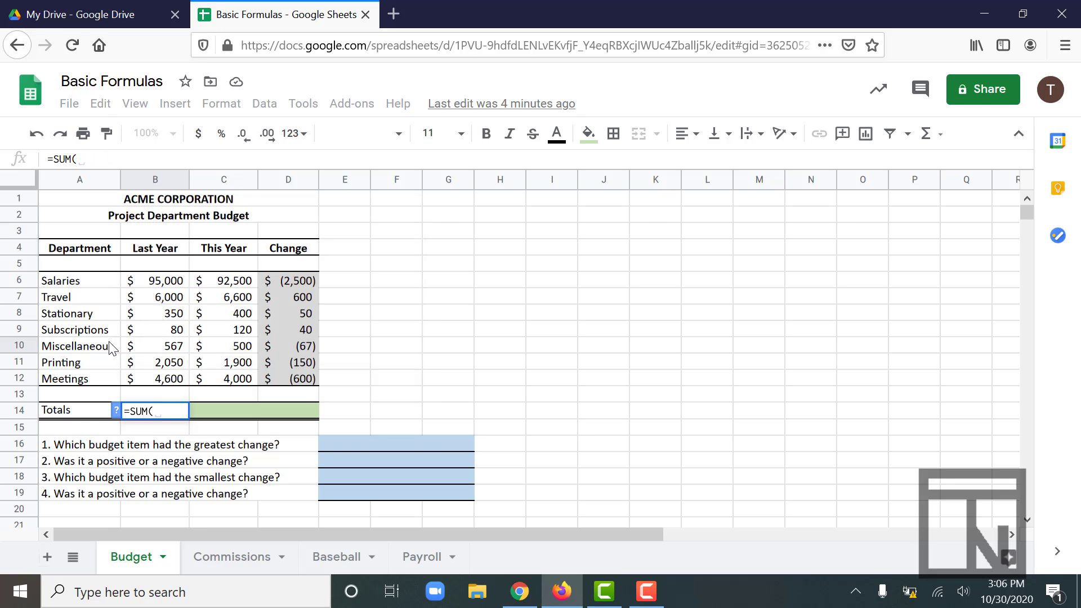
- Select last year's amounts from Salaries to Meetings as the range, completing B14 as =SUM(B6:B12)
click(152, 289)
drag(152, 287, 160, 380)
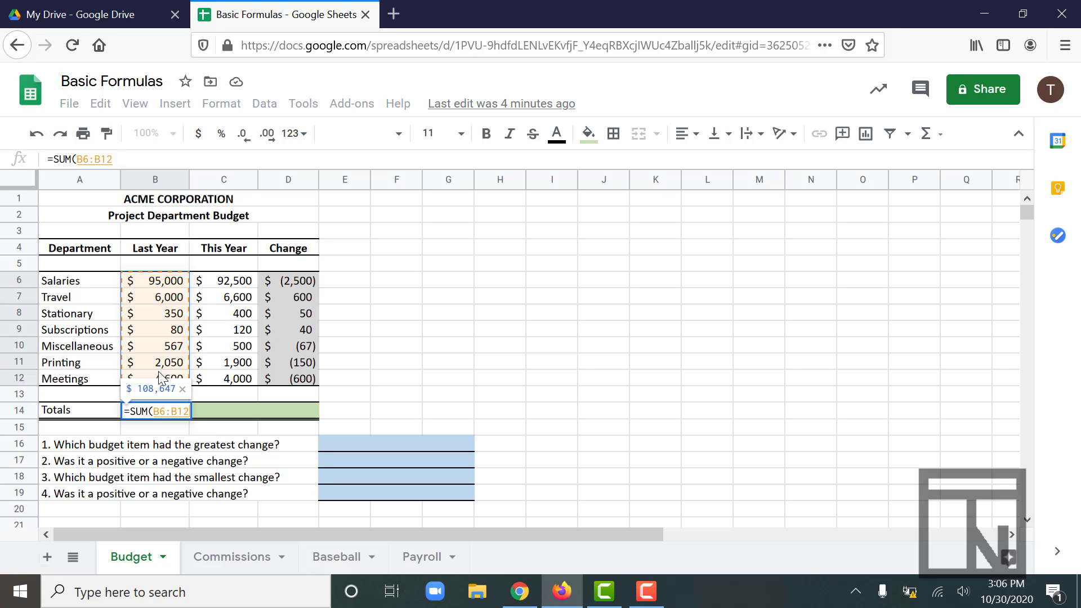
text())
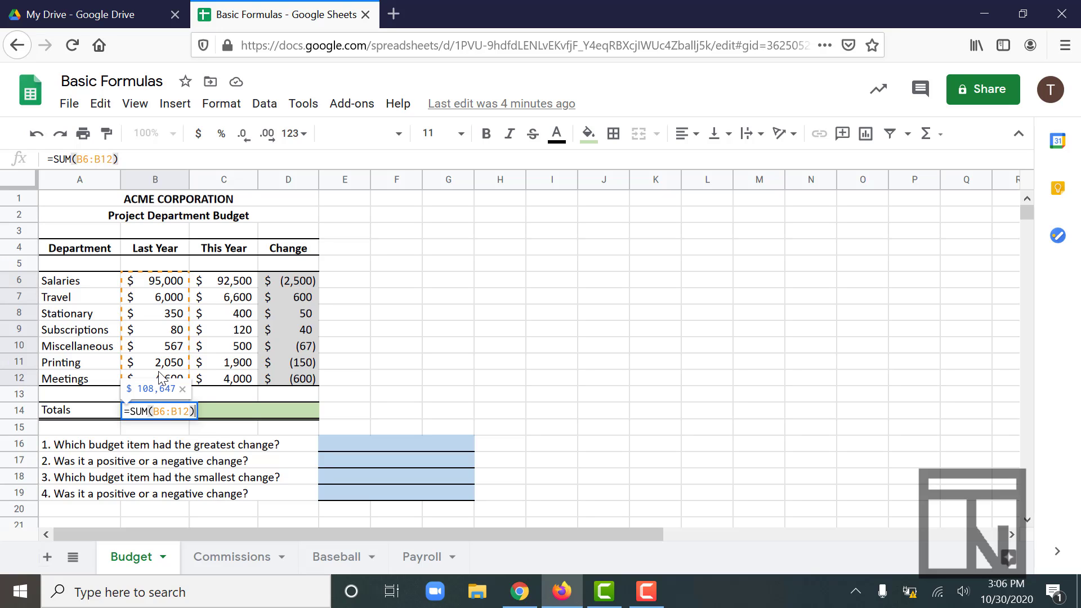
key(Return)
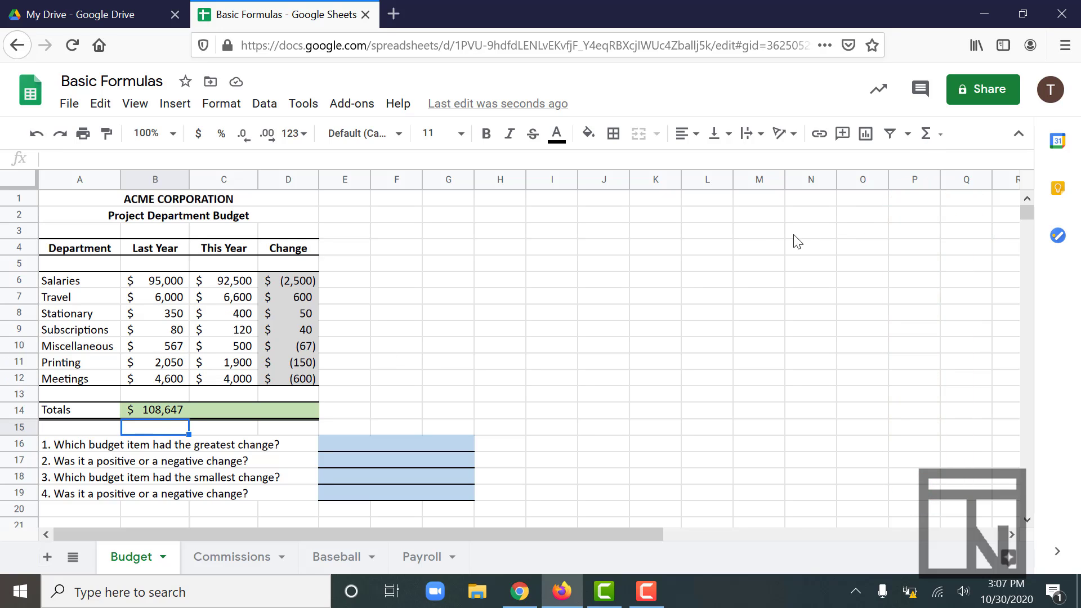
- Total this year's amounts from Salaries to Meetings in C14 by inserting the SUM function as =SUM(C6:C12)
click(939, 135)
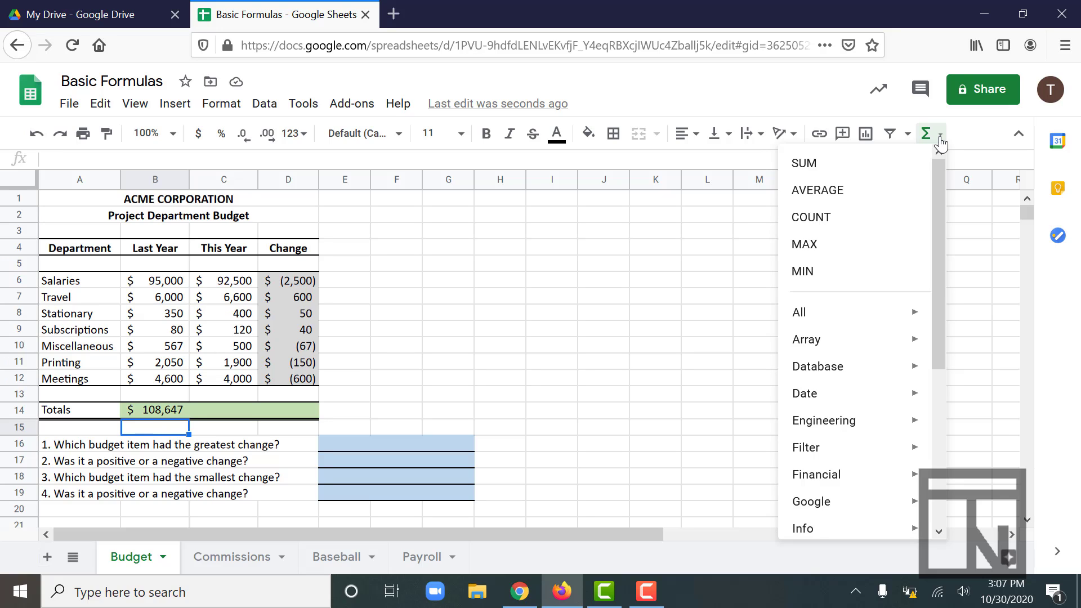
click(232, 415)
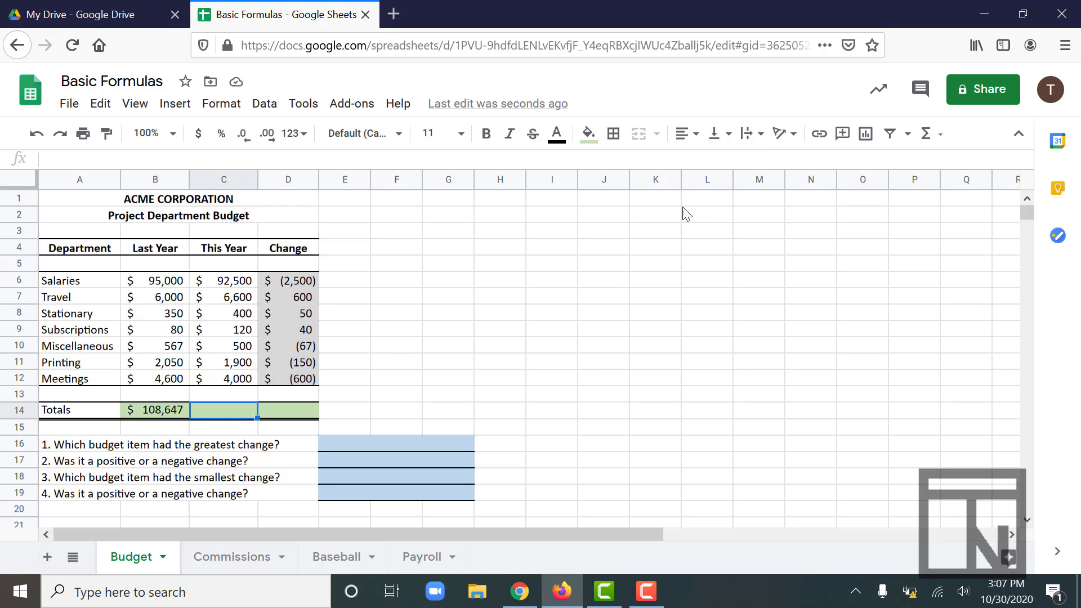
click(940, 135)
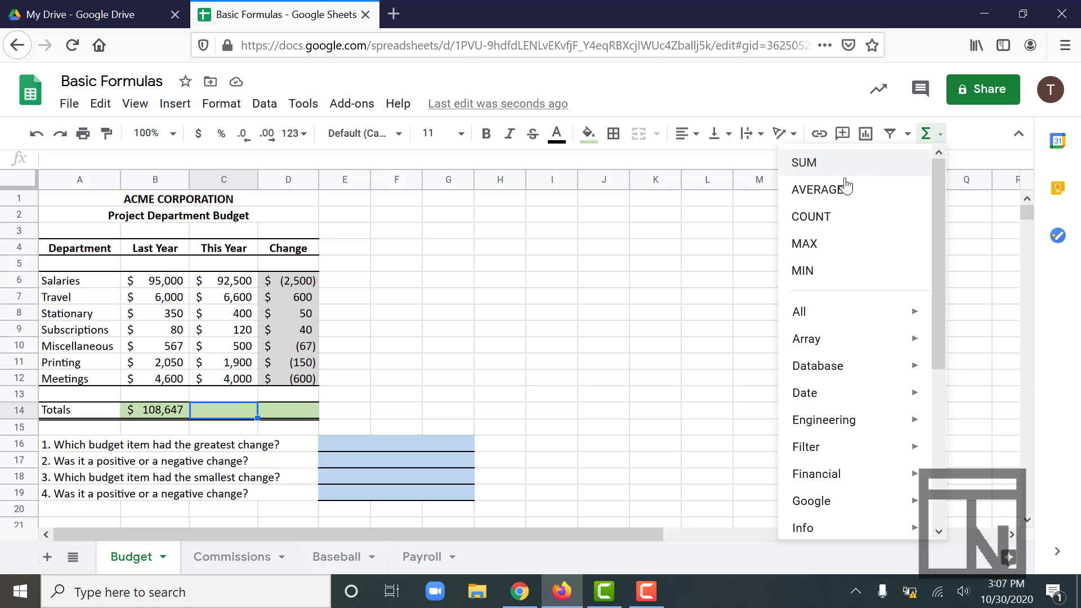
click(804, 163)
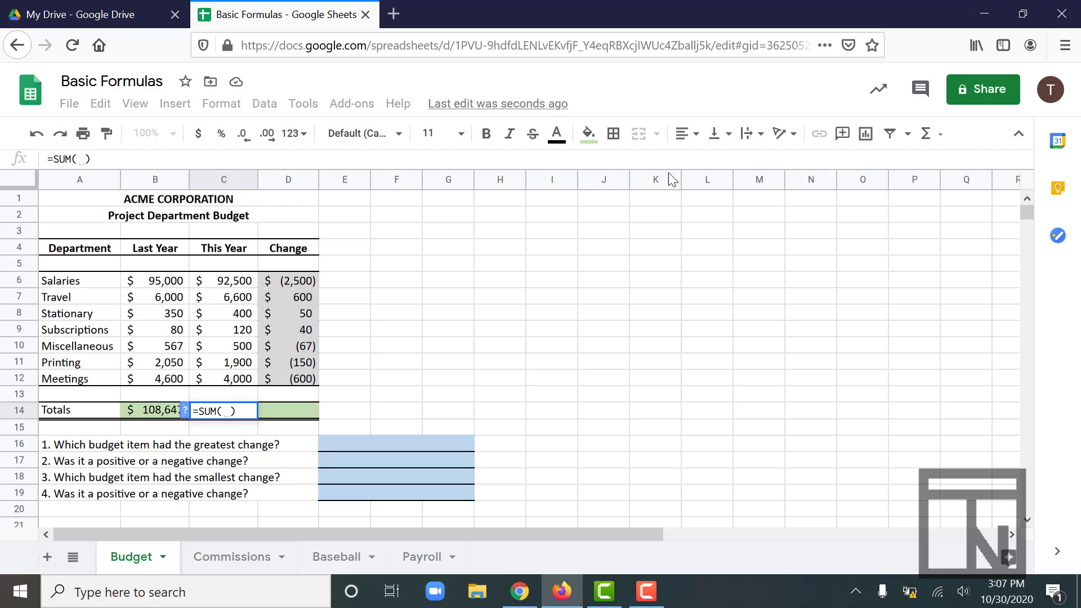
drag(229, 284, 217, 384)
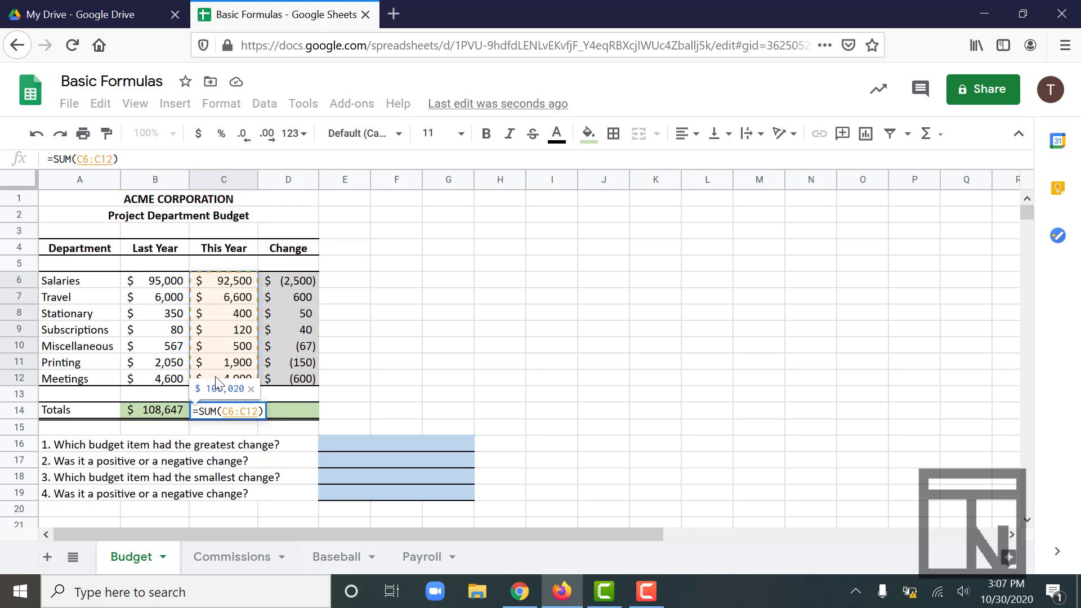
key(Return)
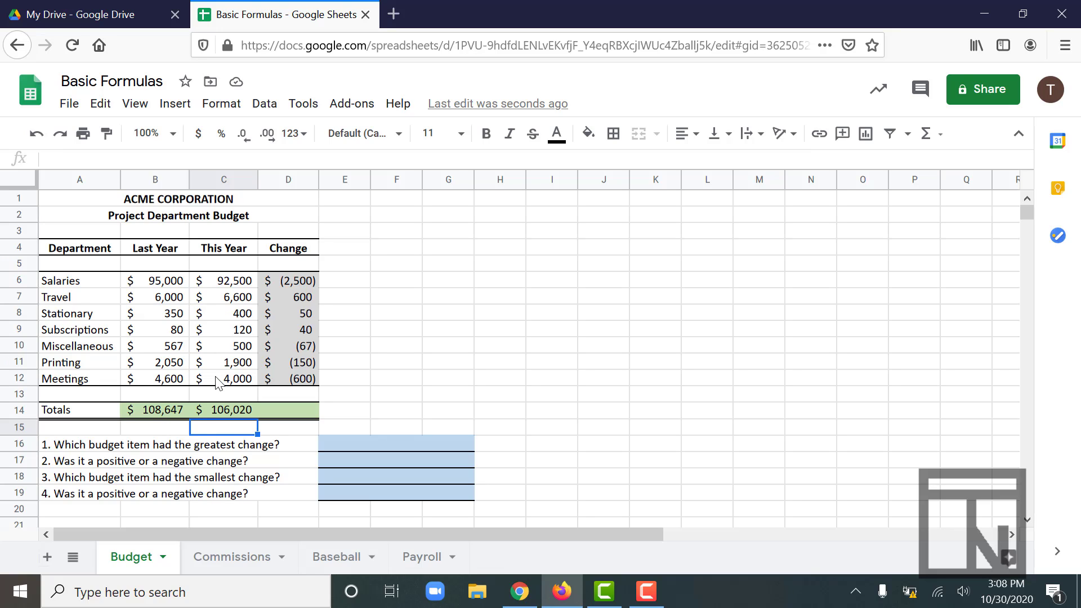
- Copy the Last Year total formula from B14 across the Totals row through the Change column, D14
key(Up)
key(Right)
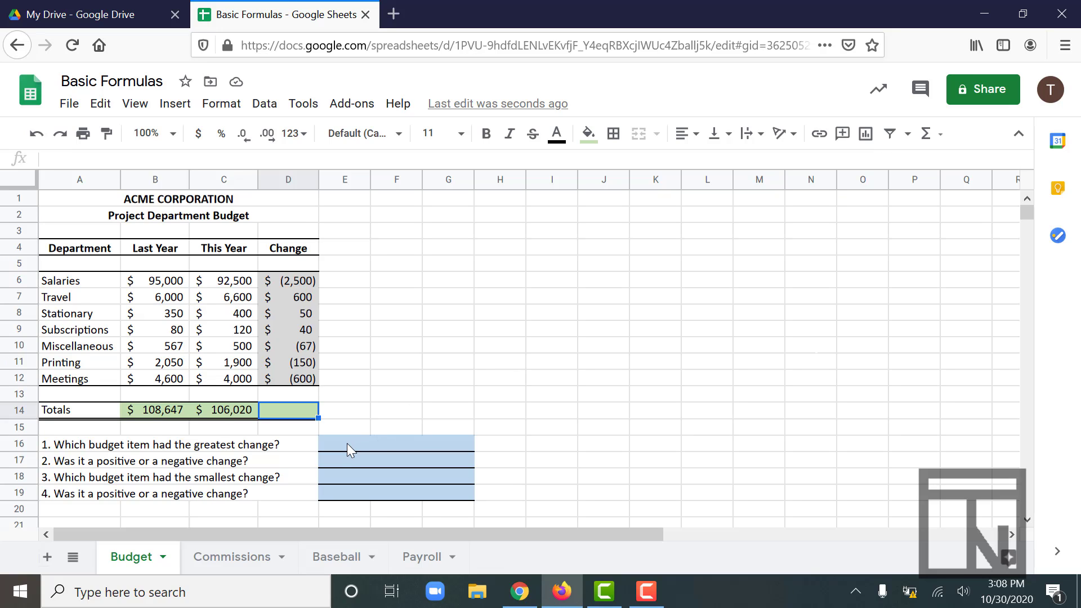
click(142, 416)
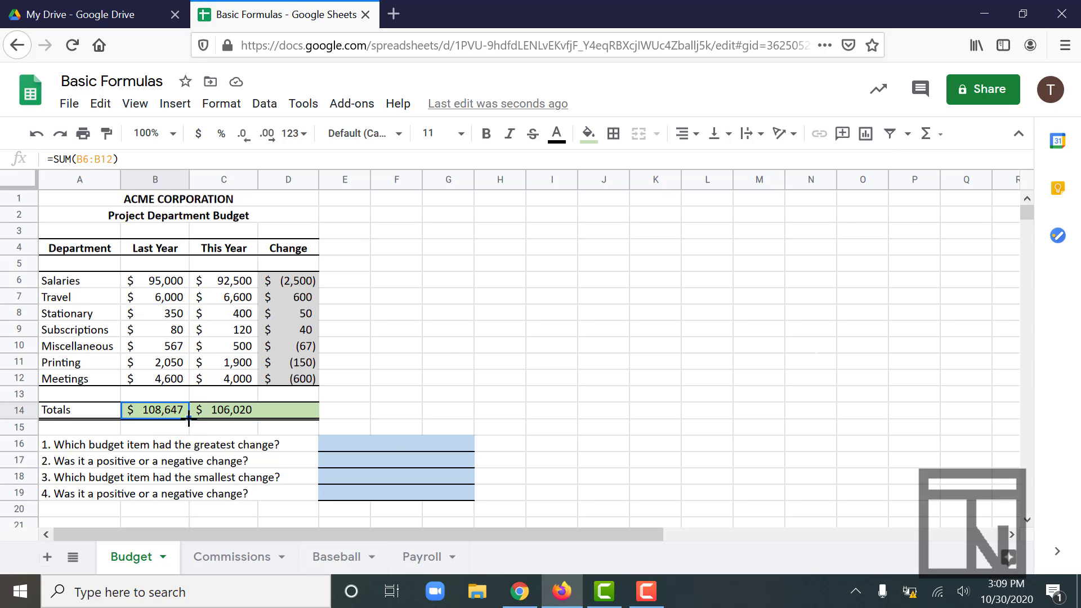
drag(188, 419, 307, 416)
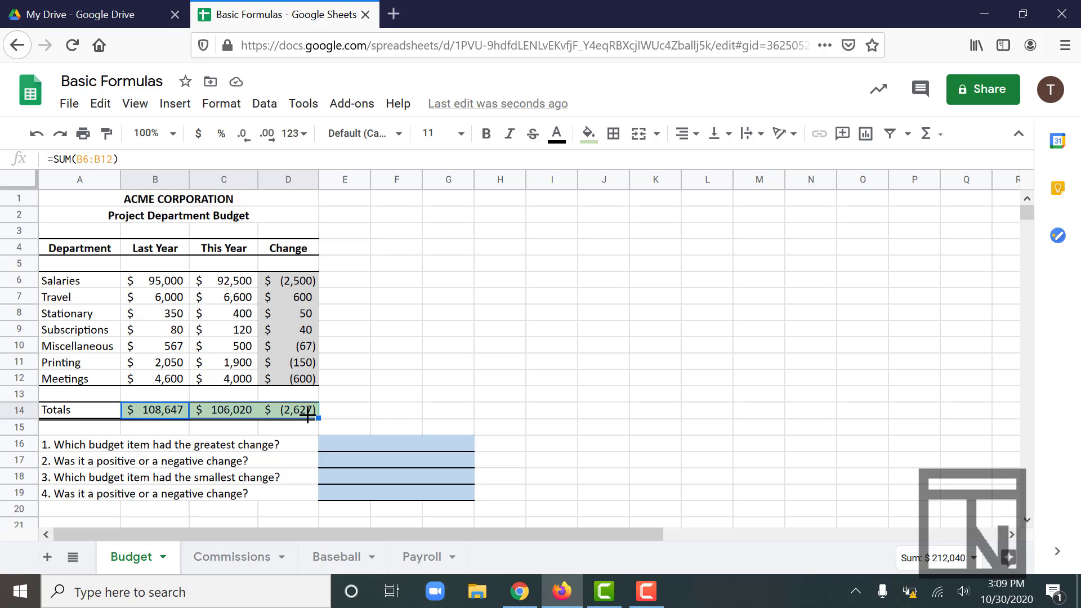
- Answer question 1 about the greatest change with Salaries and question 2 with Negative
click(381, 448)
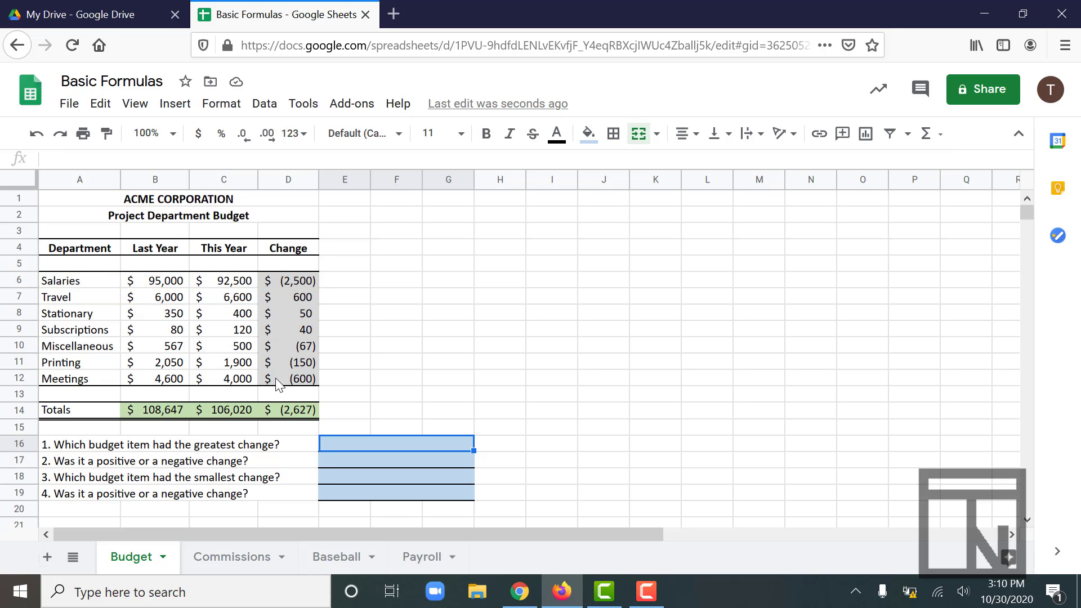
text(Salaries)
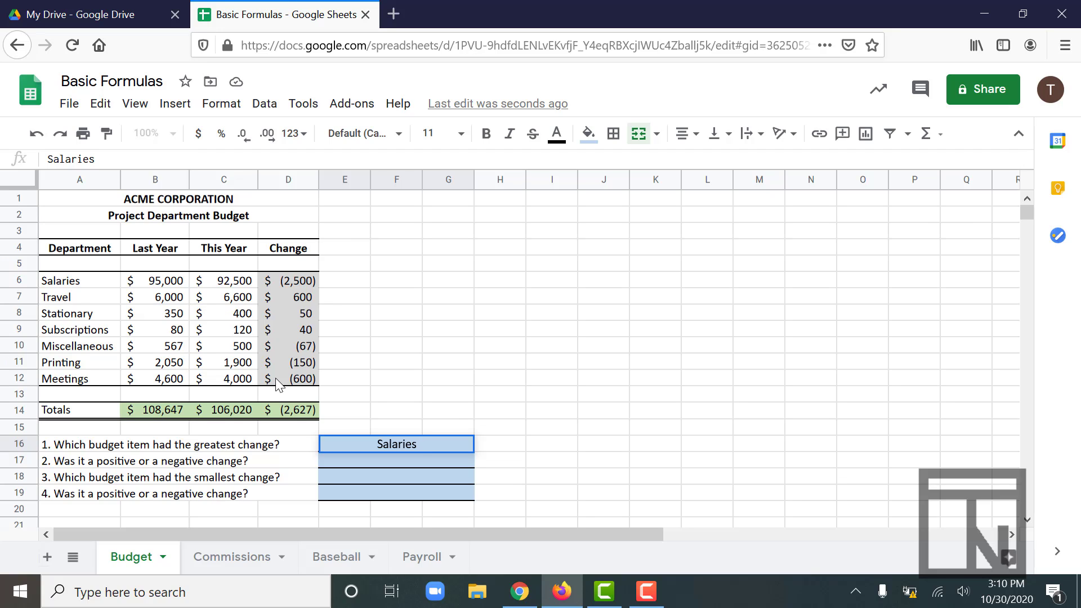
click(366, 461)
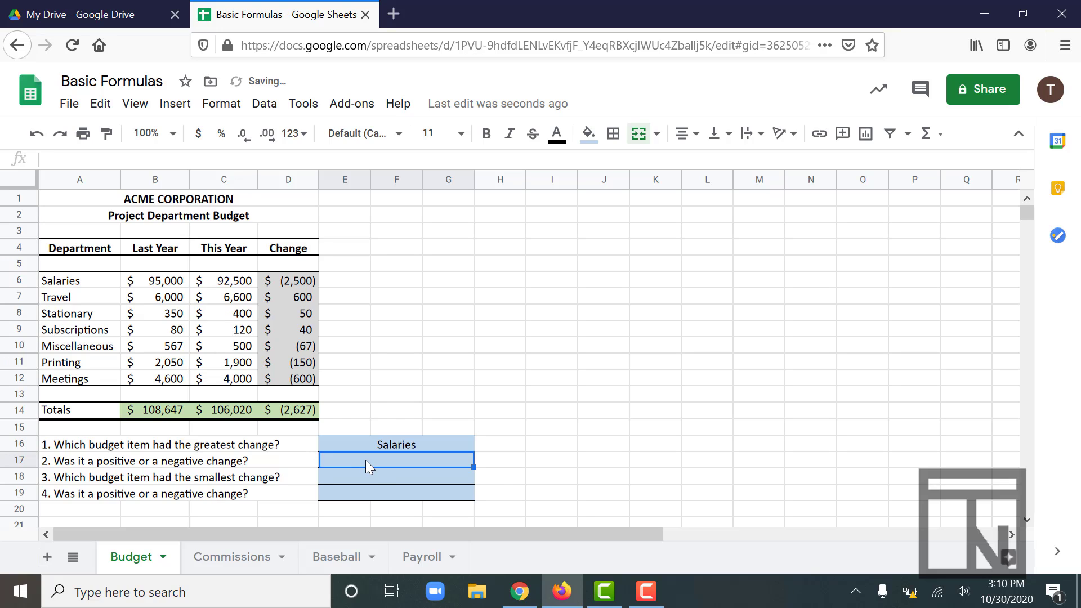
text(Ne)
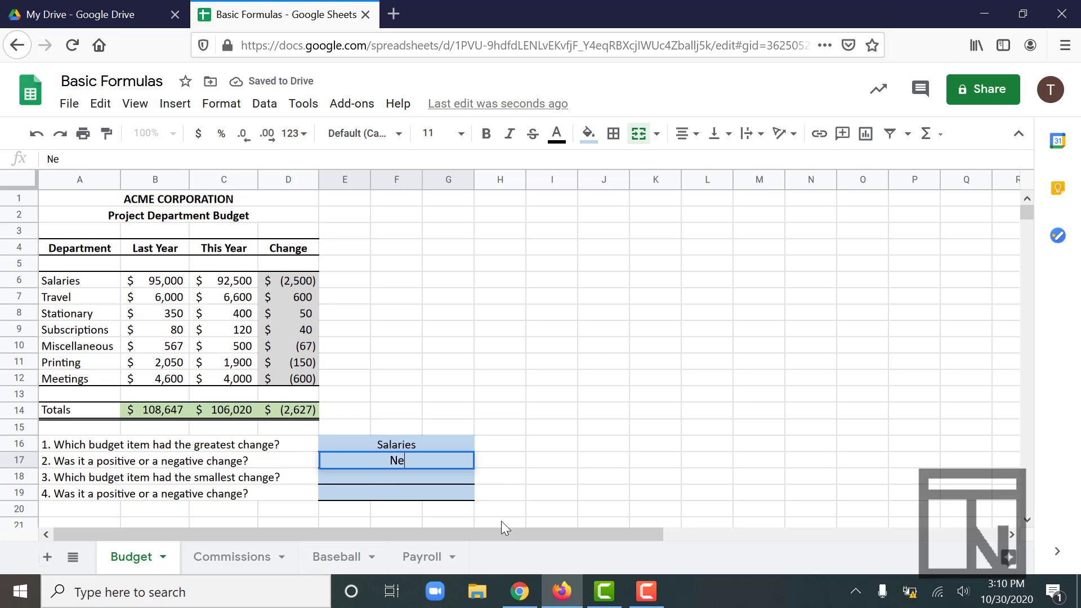
text(gative)
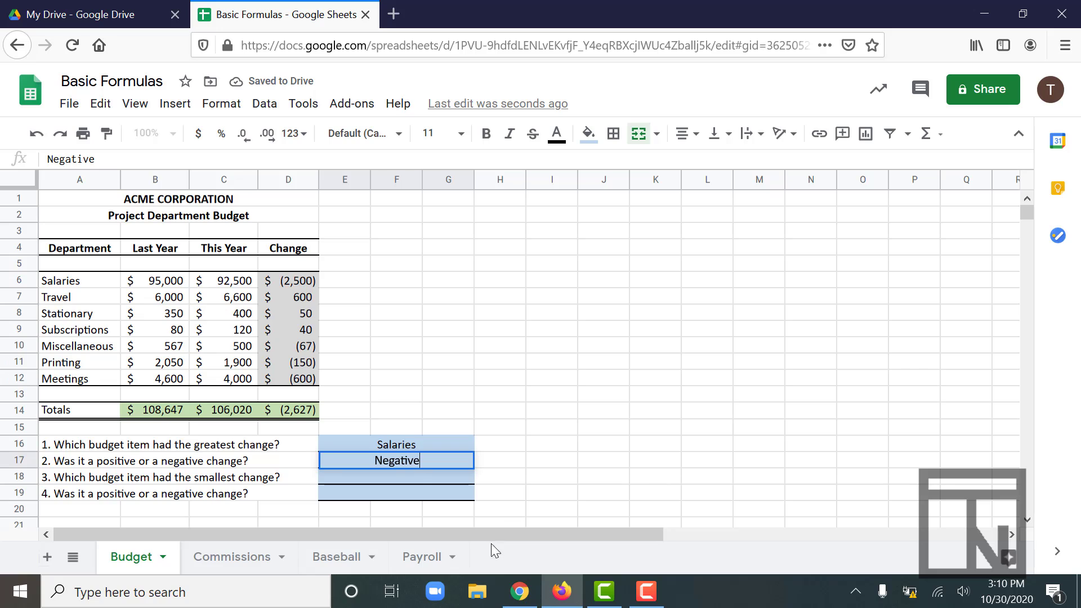
- Answer question 3 about the smallest change with Subscriptions and question 4 with Positive
click(405, 476)
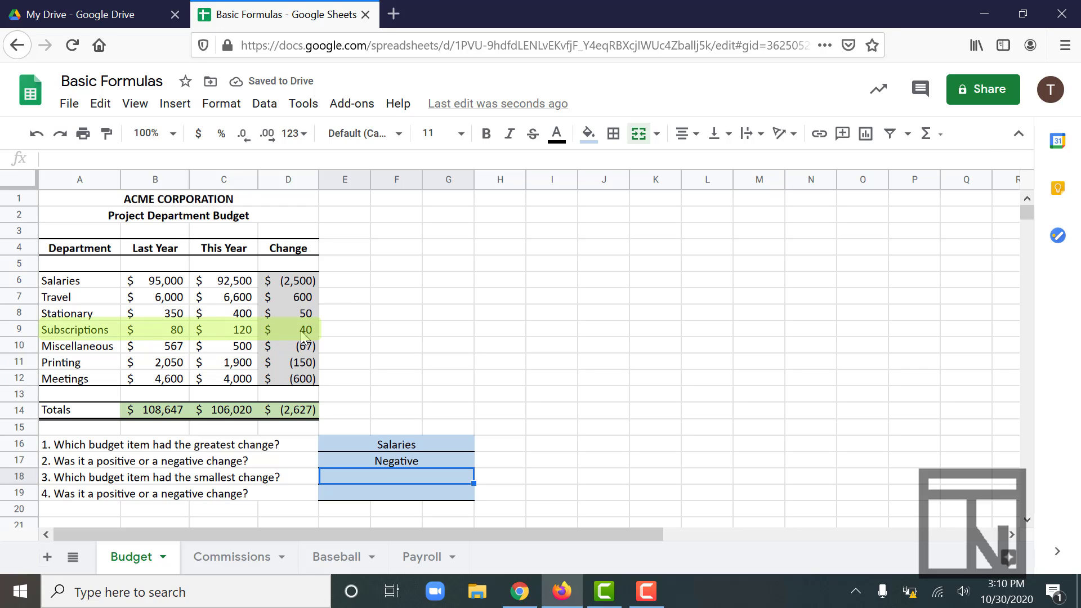
text(S)
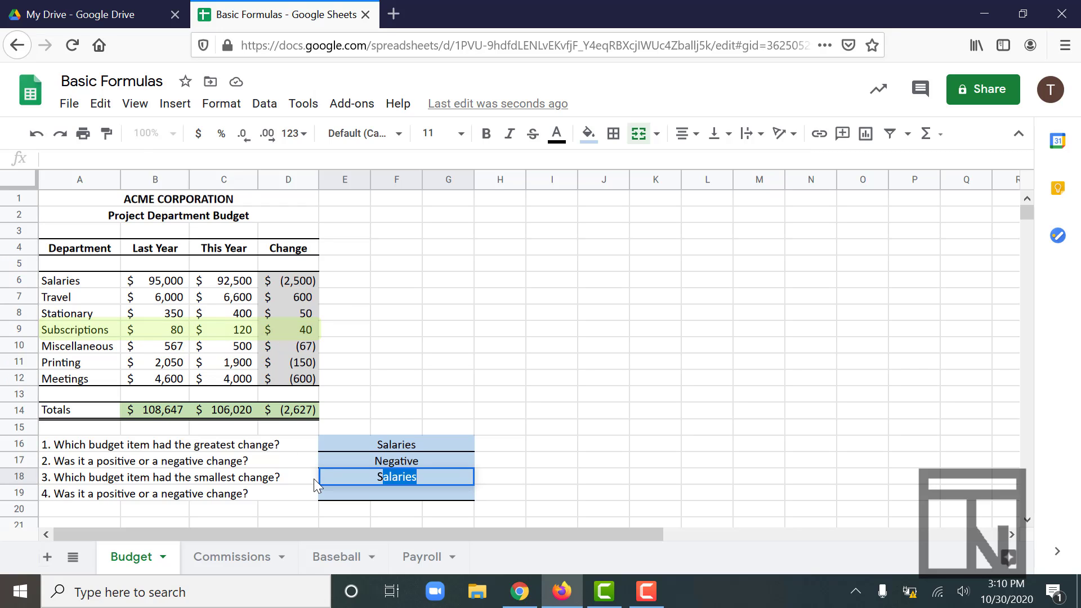
text(ubscriptions)
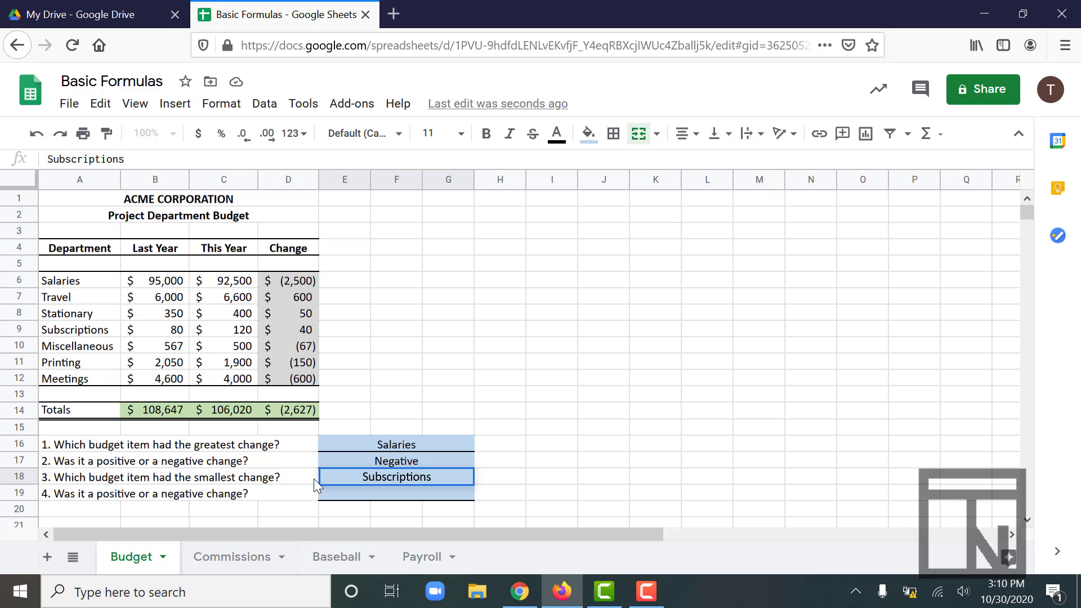
click(367, 493)
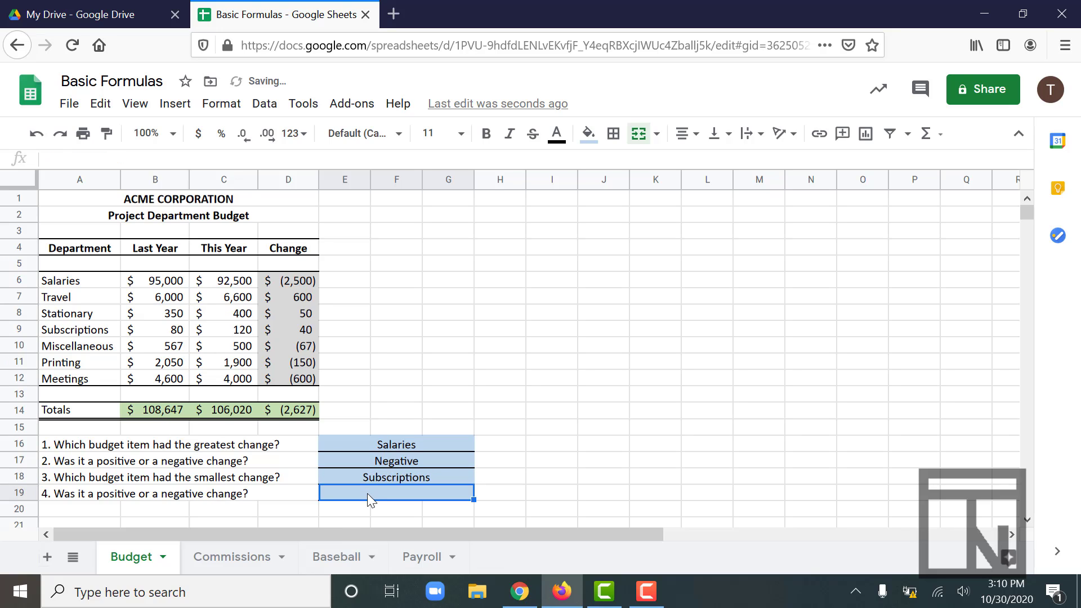
text(Positic)
key(BackSpace)
text(v)
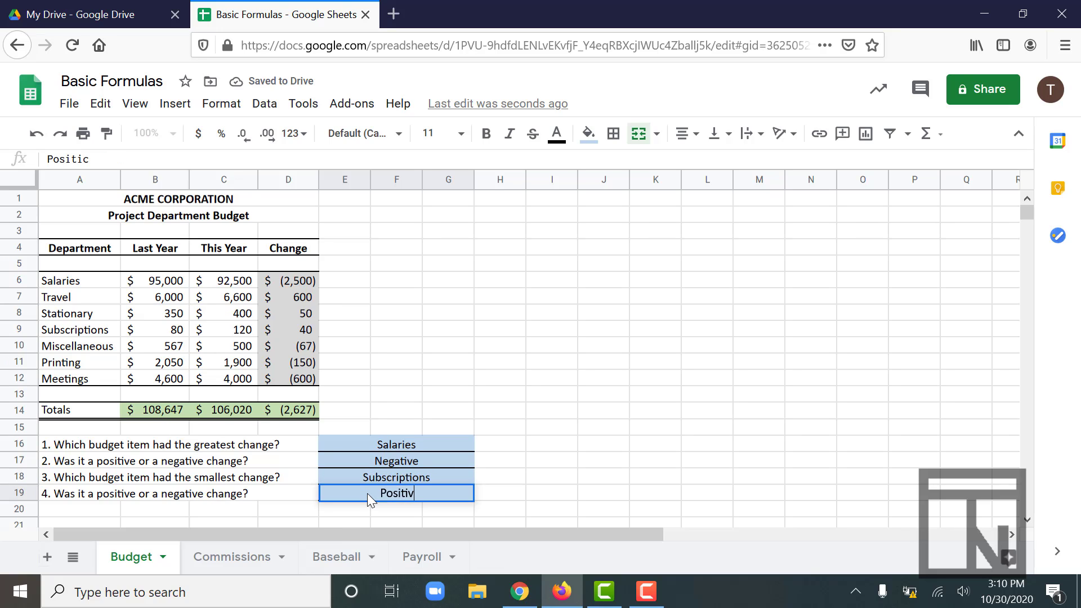
text(e)
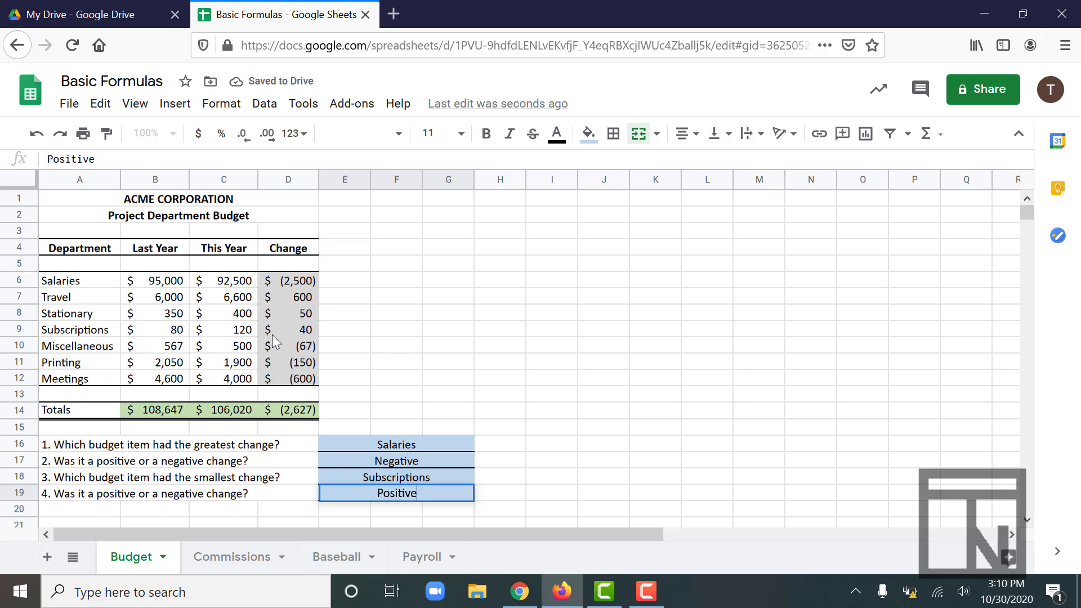
click(378, 418)
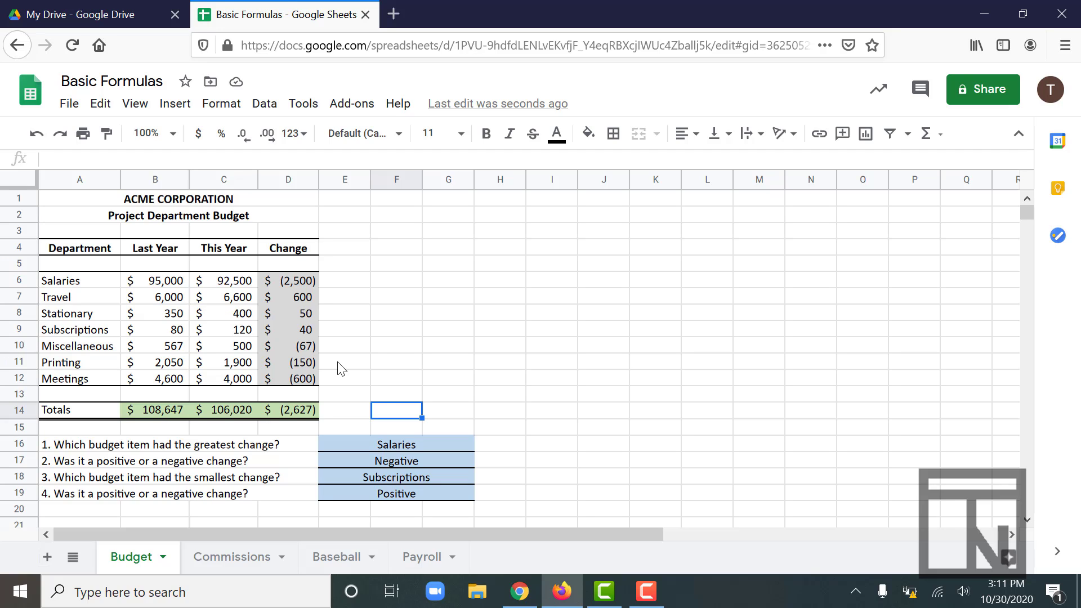
- Select the Salaries change in D6 and make the Budget sheet display its formulas instead of the results
click(284, 288)
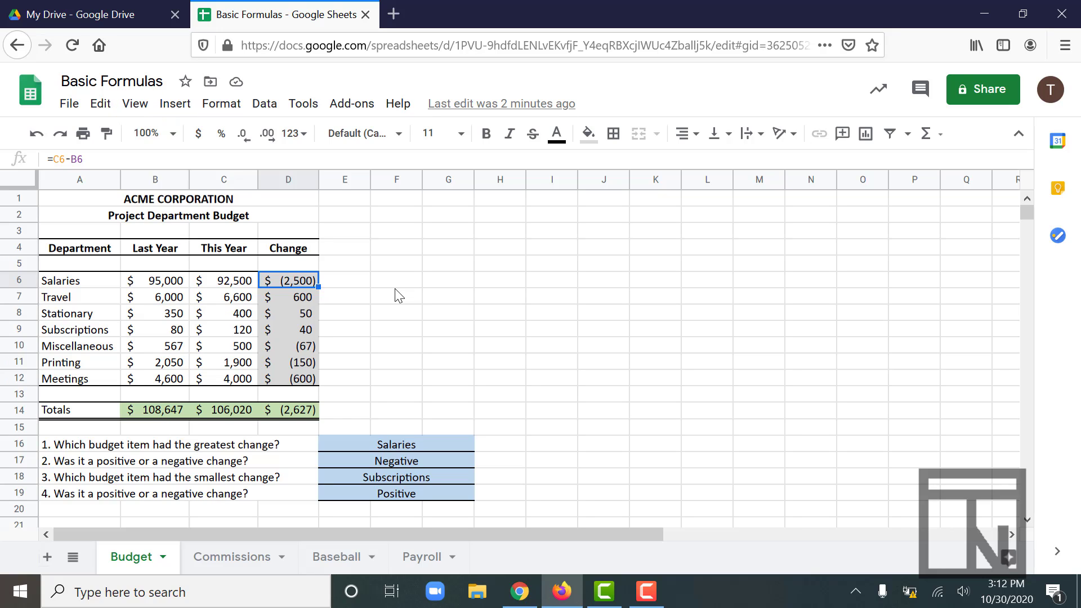
click(133, 111)
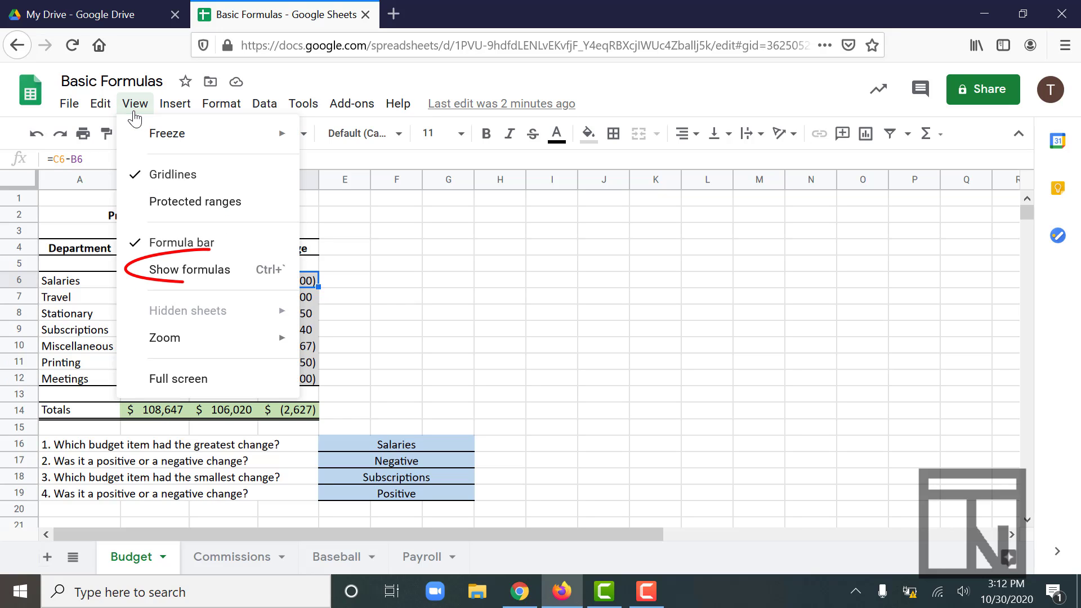
click(176, 270)
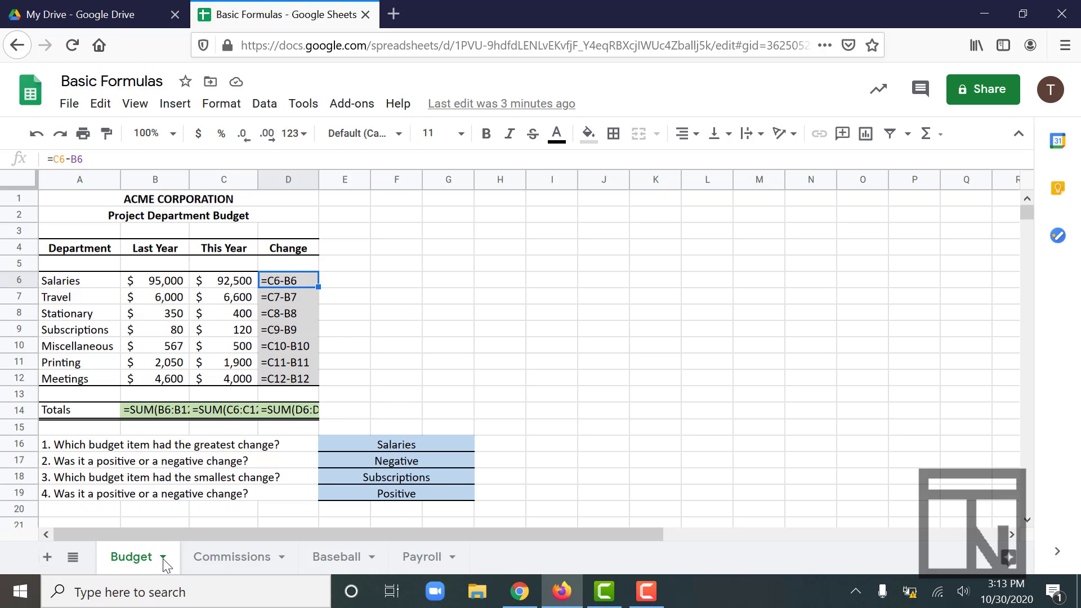
- Look through the Commissions, Baseball and Payroll sheets in turn
click(231, 563)
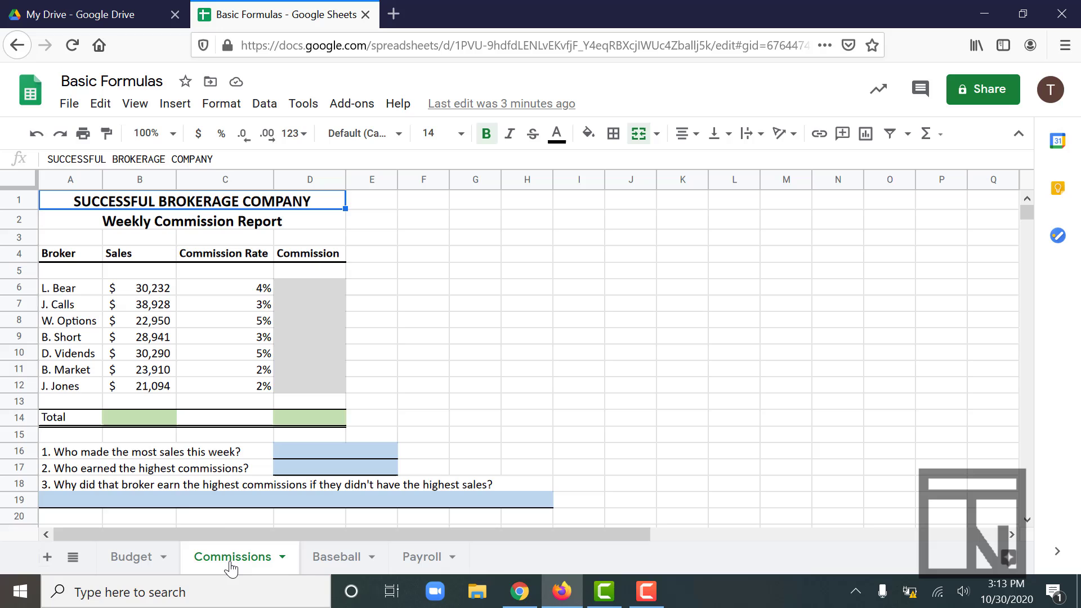
click(318, 560)
click(440, 563)
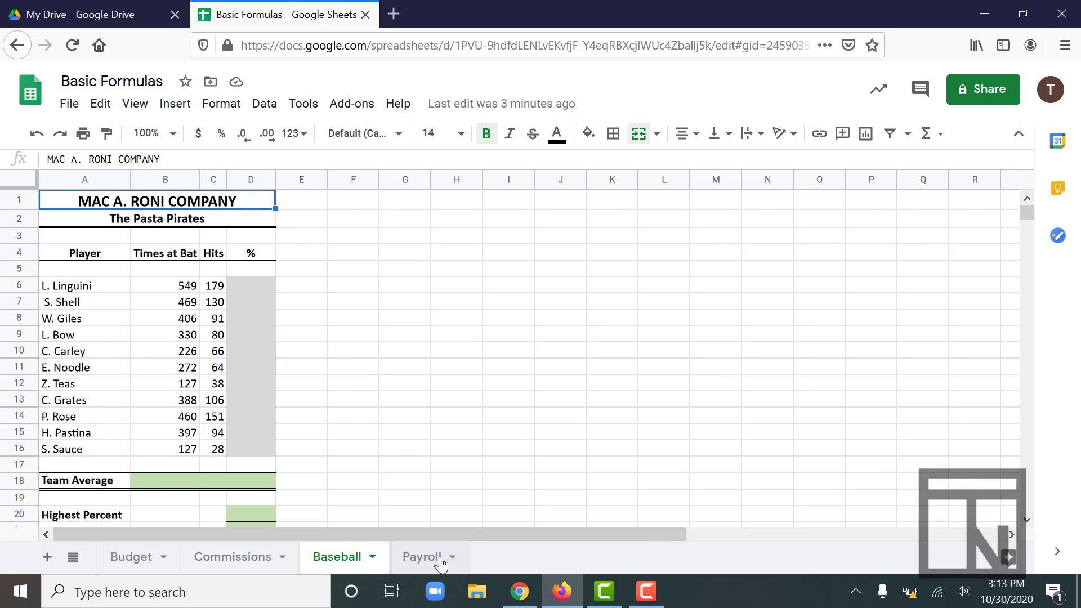